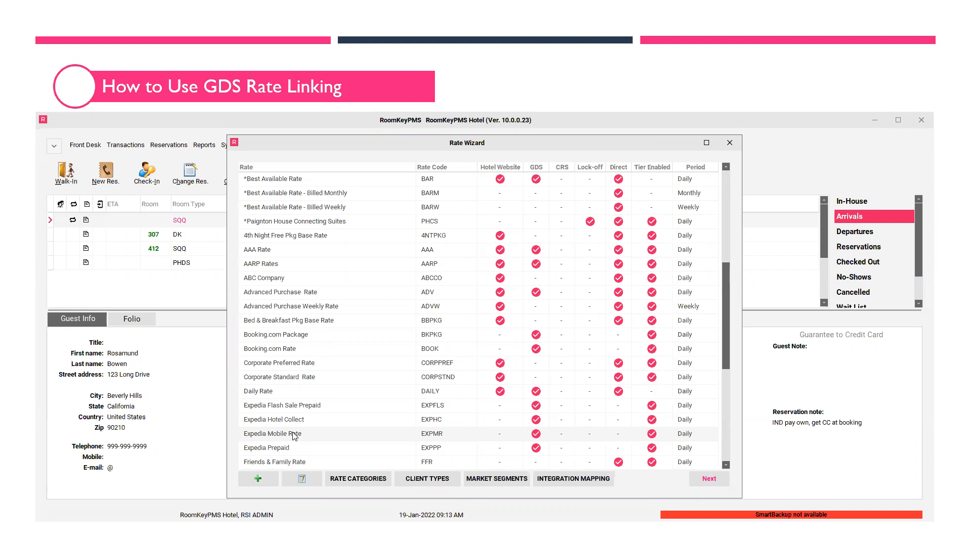
# Open the Expedia Mobile Rate from the rate list and examine the client types linked to it for GDS
pyautogui.click(307, 483)
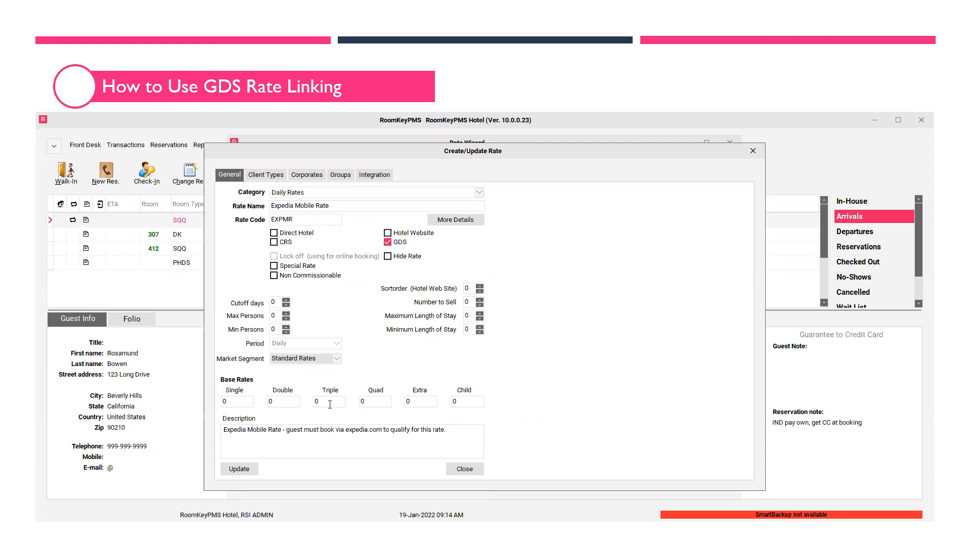
pyautogui.click(280, 181)
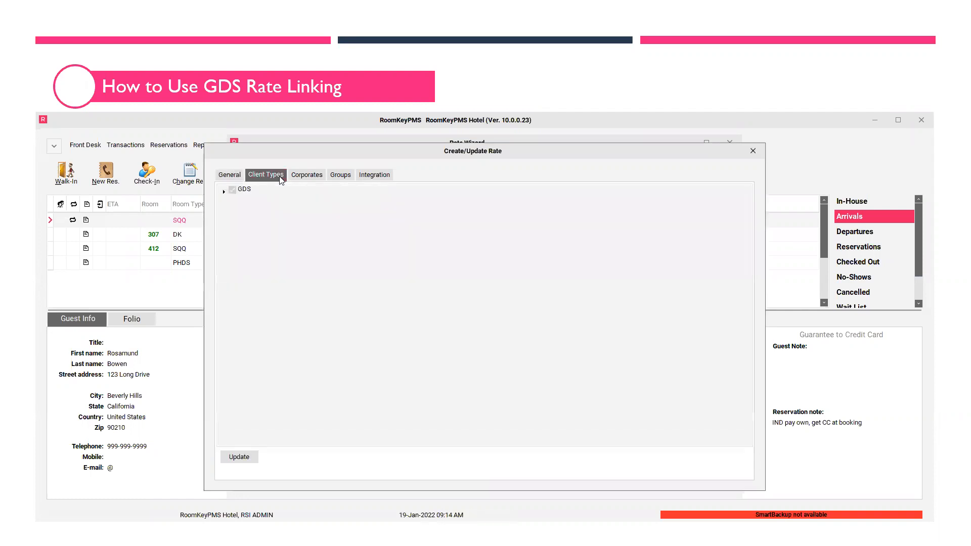
pyautogui.click(224, 191)
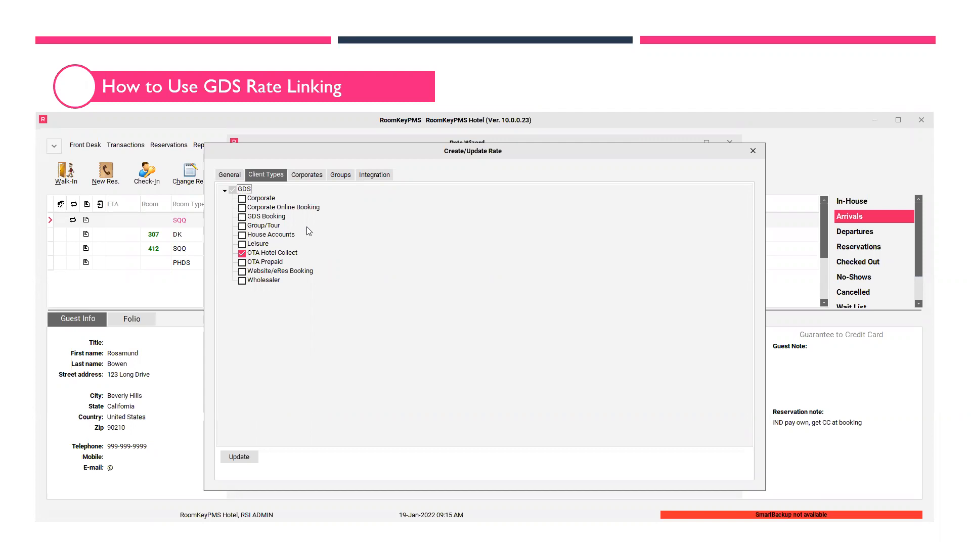
# Check the corporate accounts linked to the Expedia Mobile Rate for GDS, update the rate and close the Rate Wizard
pyautogui.click(307, 175)
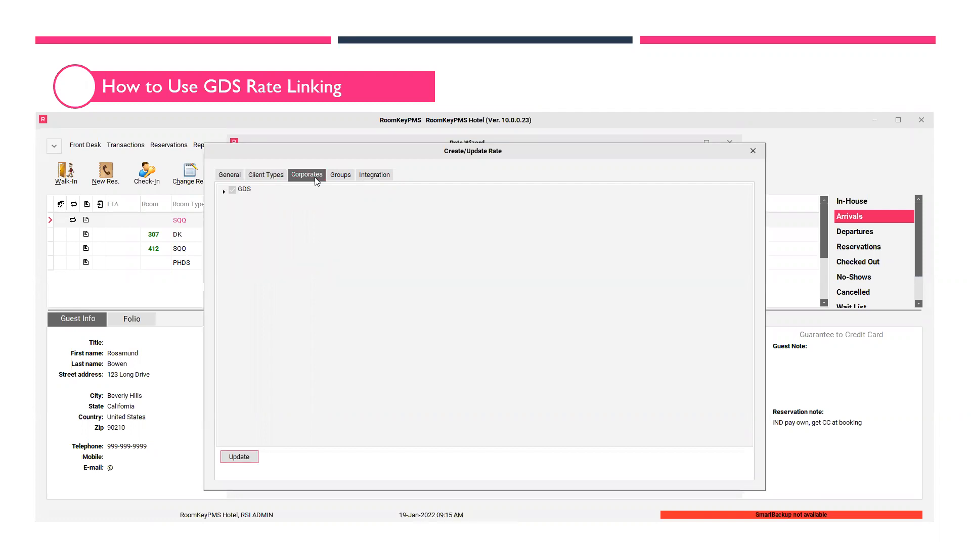
pyautogui.click(224, 191)
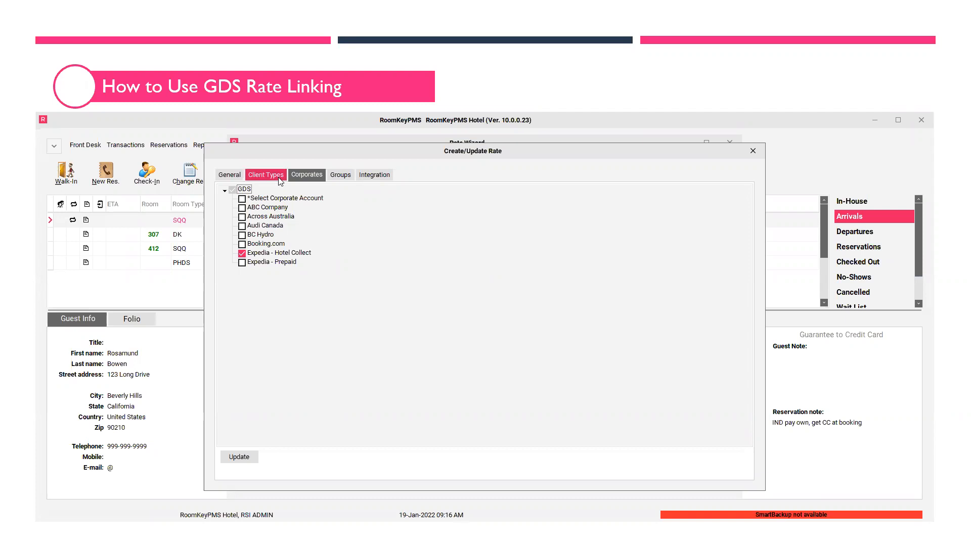
pyautogui.click(248, 458)
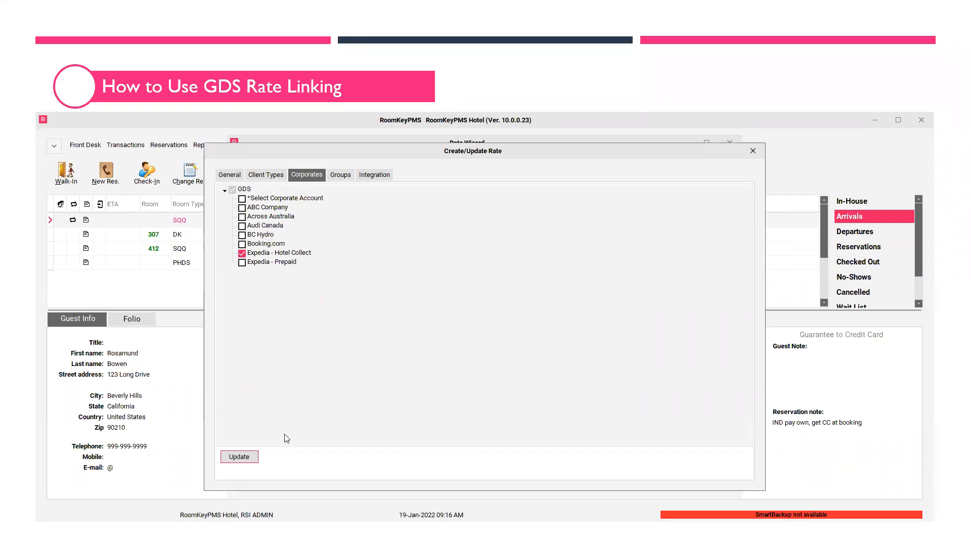
pyautogui.click(751, 156)
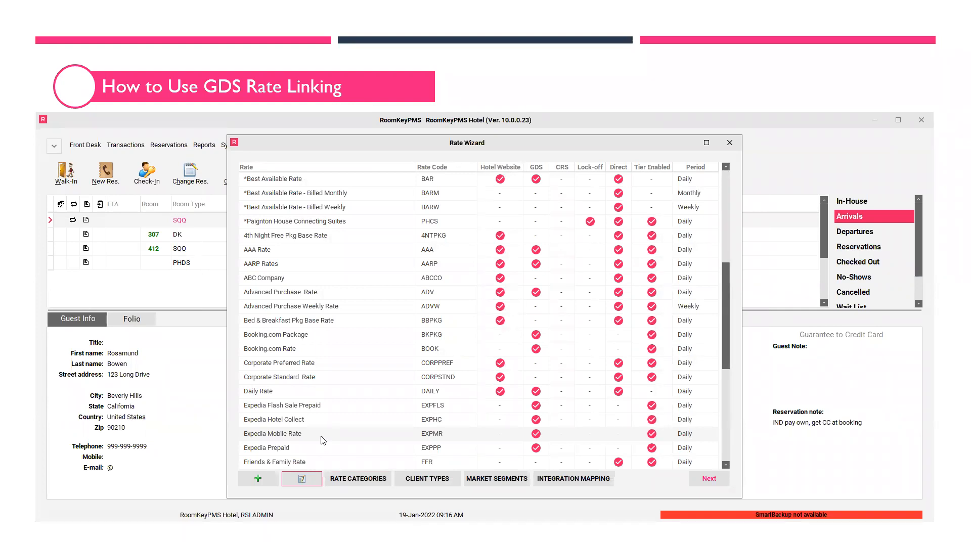
pyautogui.click(723, 144)
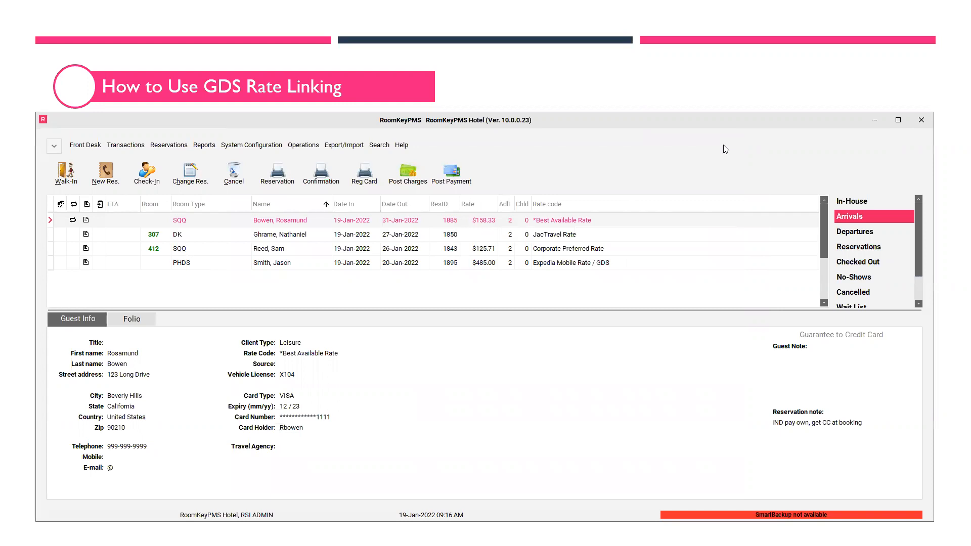
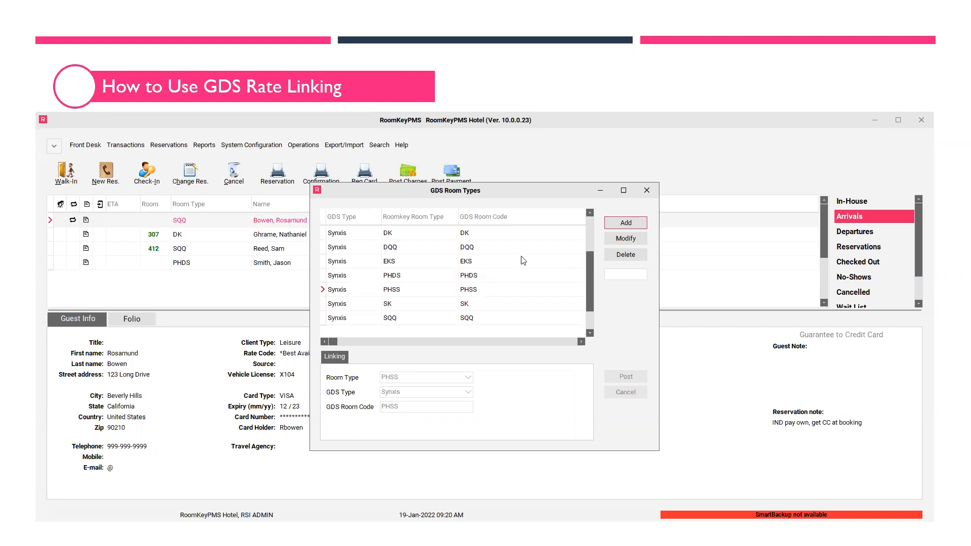
# Close the GDS room type linking and open the GDS rate plan linking
pyautogui.click(646, 191)
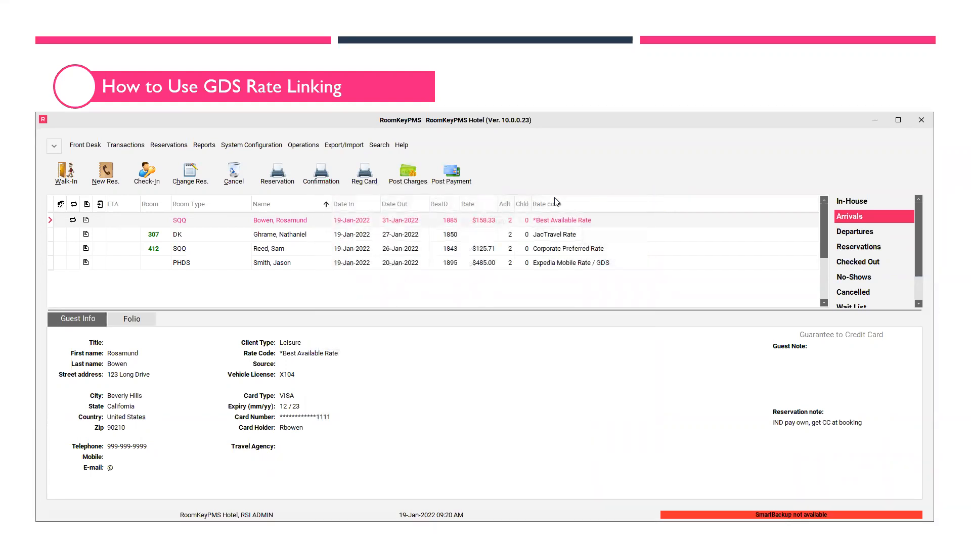
pyautogui.click(240, 150)
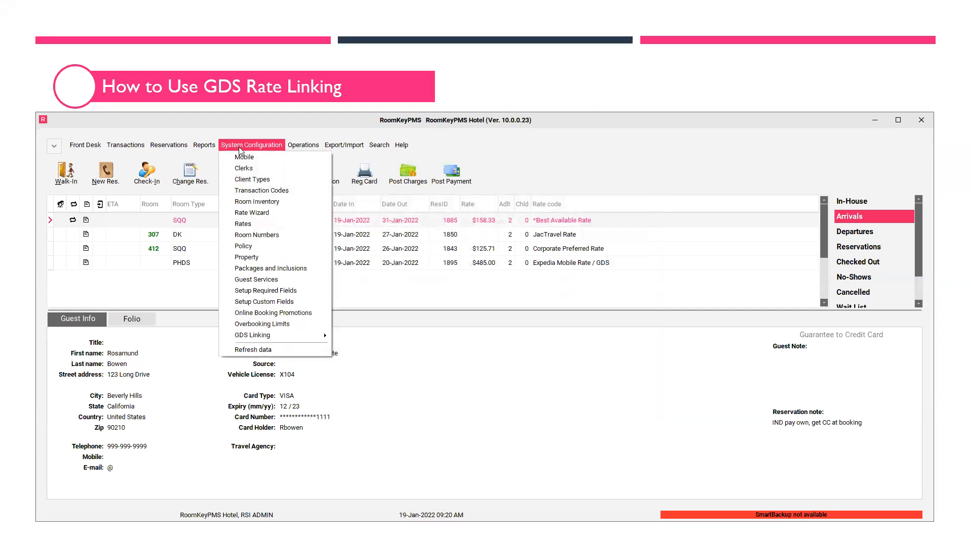
pyautogui.moveTo(303, 340)
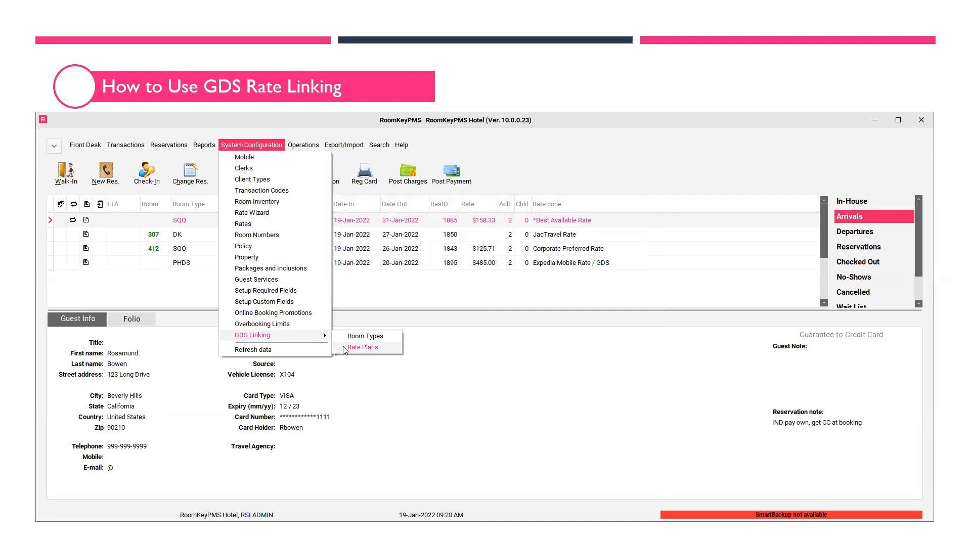
pyautogui.click(343, 348)
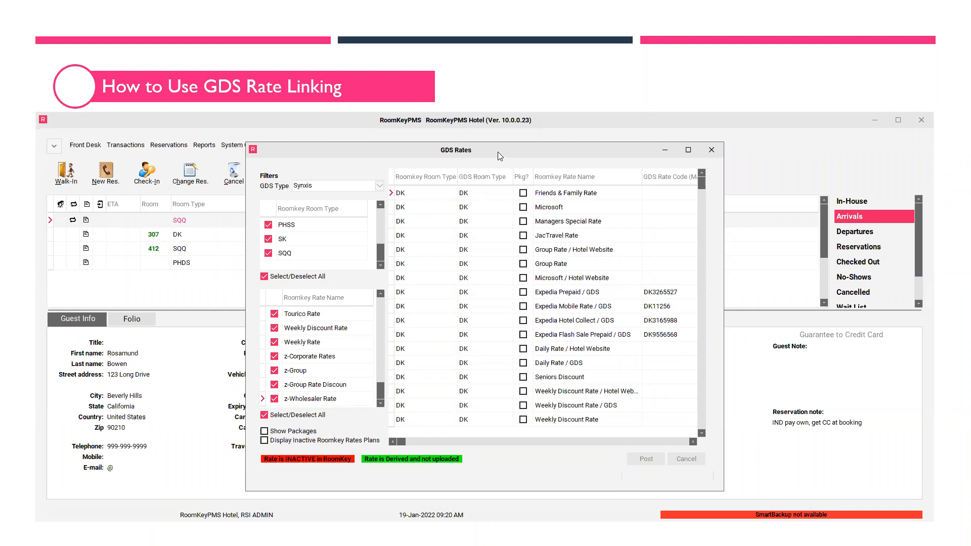
pyautogui.moveTo(497, 152); pyautogui.dragTo(411, 147)
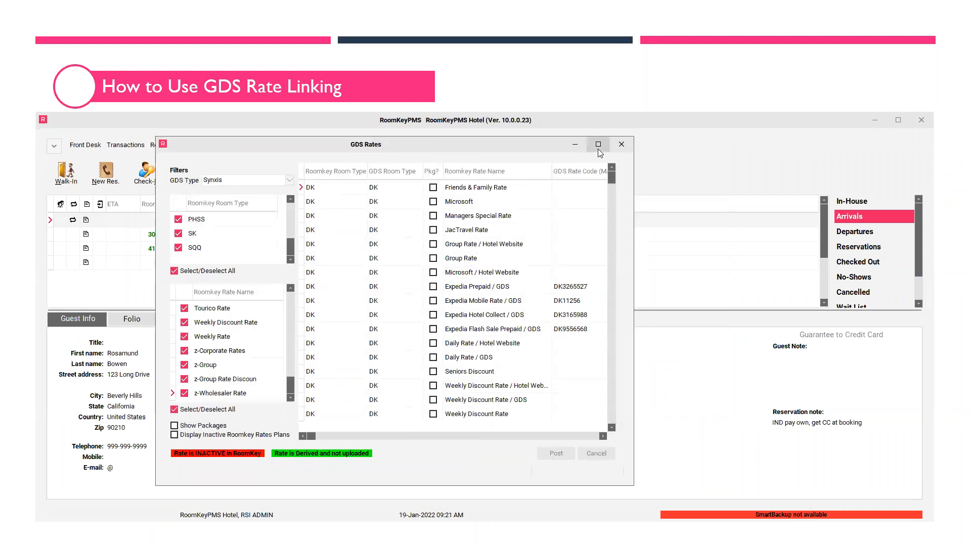
pyautogui.moveTo(600, 149)
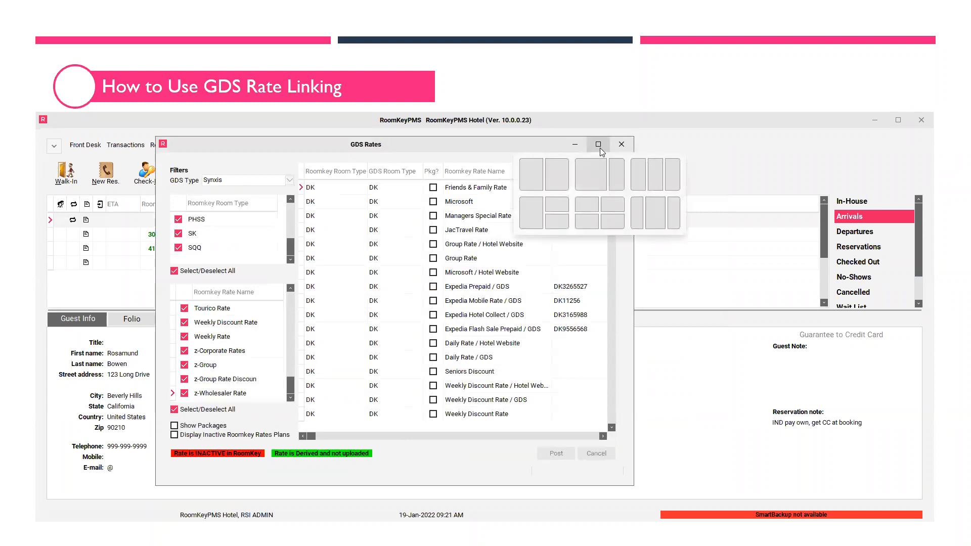
pyautogui.click(598, 144)
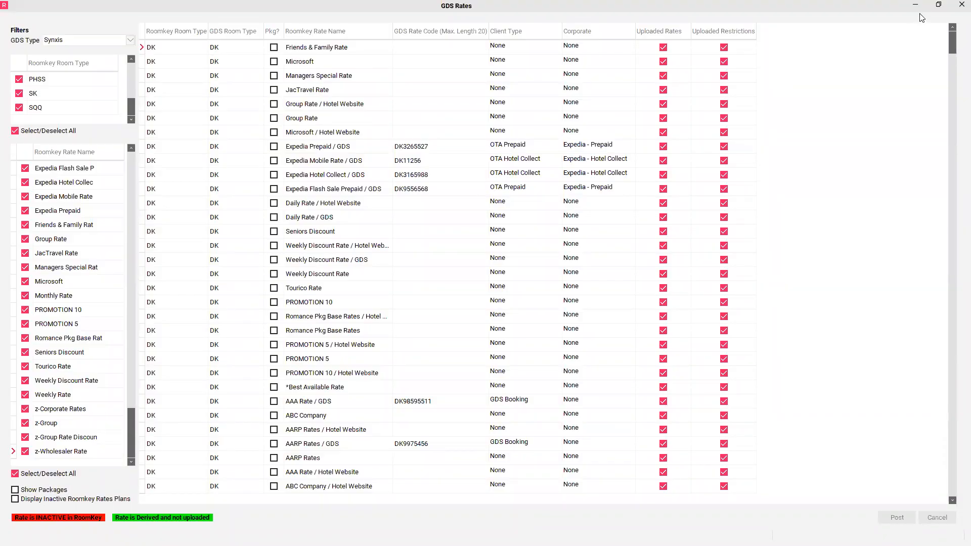
pyautogui.click(937, 10)
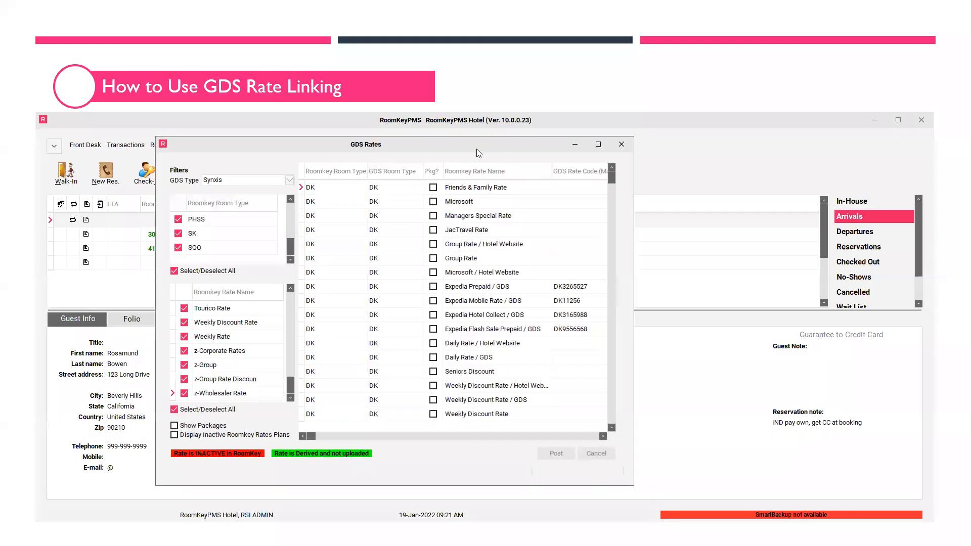
# Widen the GDS Rates window until all columns through Uploaded Restrictions fit, and choose Synxis as the GDS type
pyautogui.moveTo(473, 149); pyautogui.dragTo(424, 146)
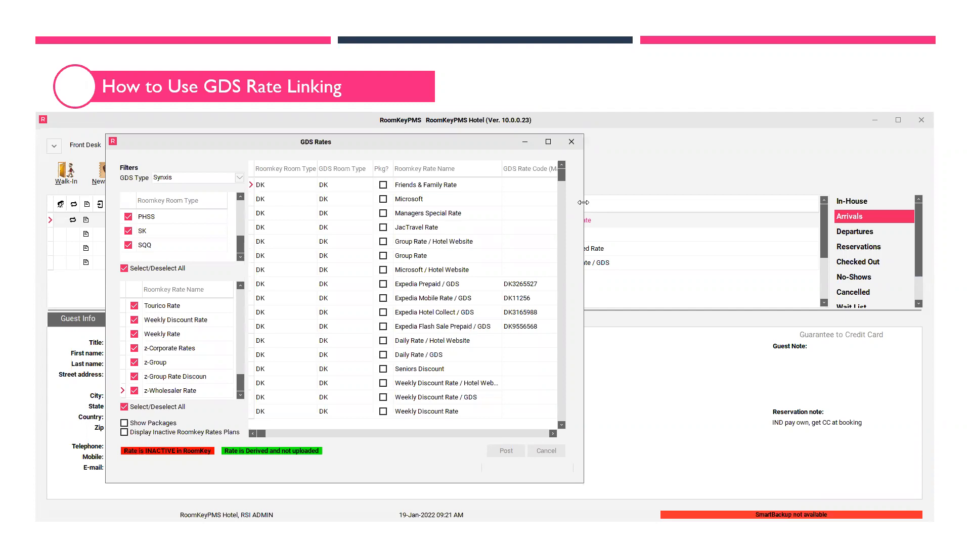
pyautogui.moveTo(583, 202); pyautogui.dragTo(926, 211)
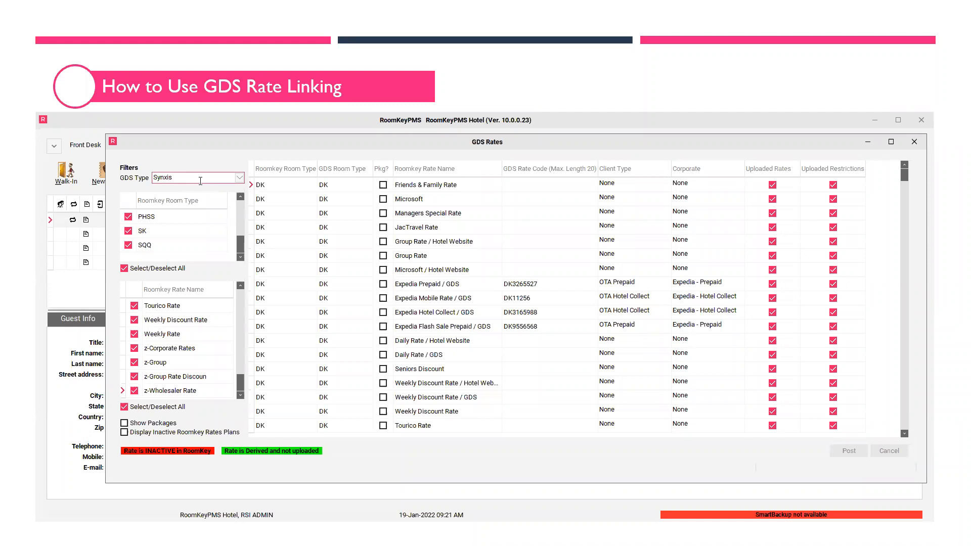
pyautogui.click(240, 179)
pyautogui.click(168, 189)
# Deselect all room types in the filter, select them all again and look through the room type list
pyautogui.click(124, 269)
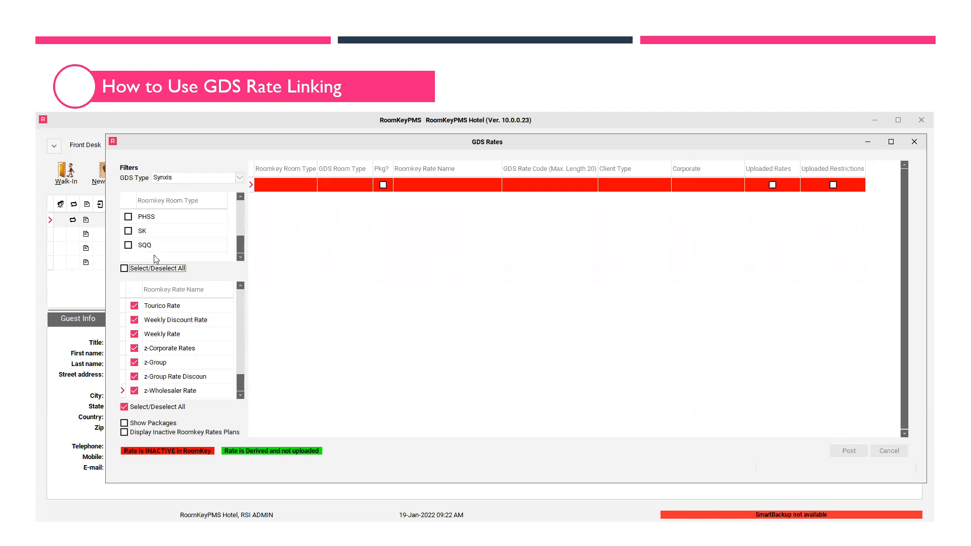
pyautogui.click(124, 268)
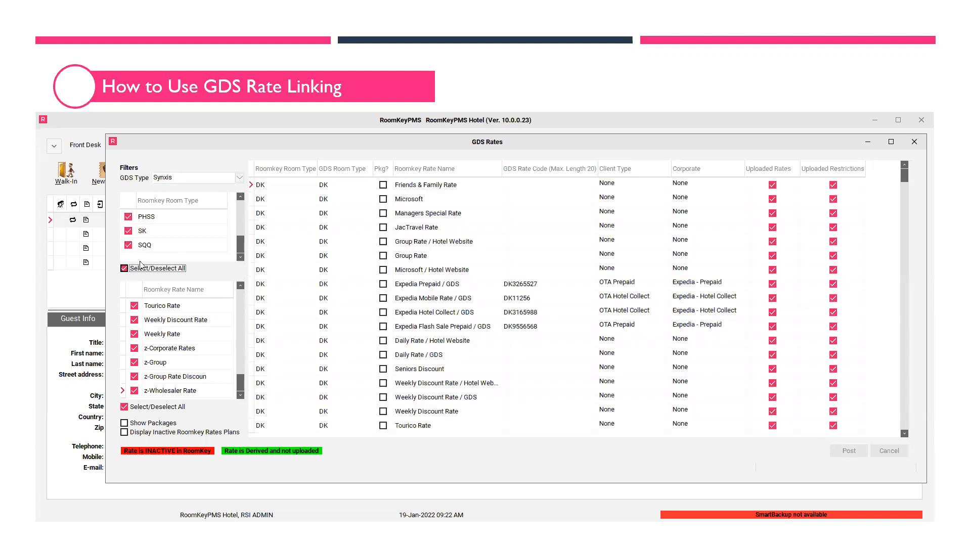
pyautogui.click(240, 197)
pyautogui.click(240, 197)
pyautogui.click(240, 198)
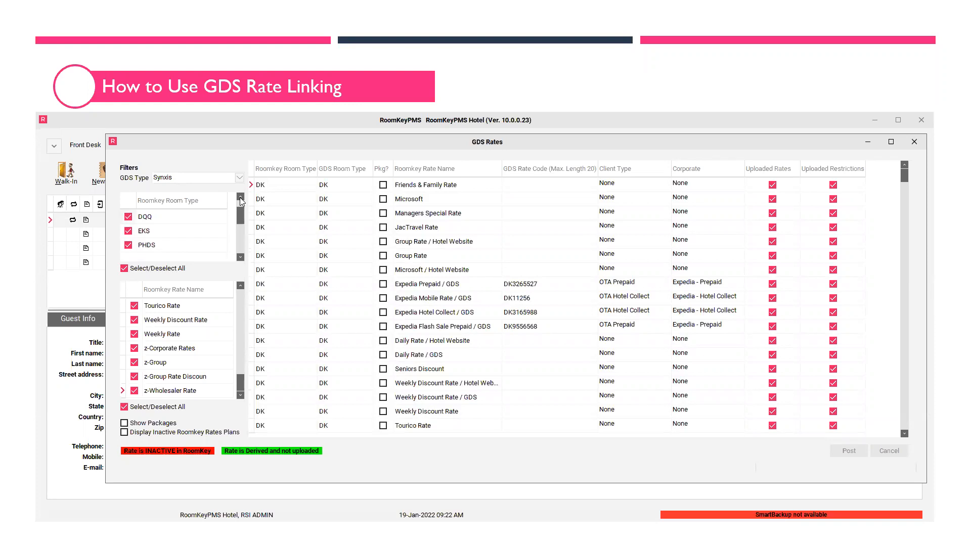
pyautogui.click(240, 257)
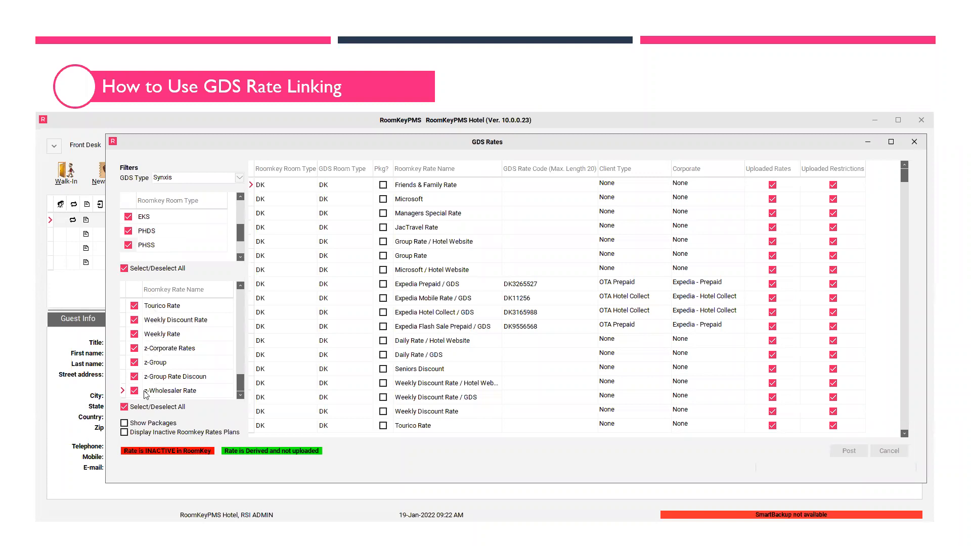
# Filter the GDS rates to Expedia Mobile Rate only, deselecting all other rate names
pyautogui.click(125, 407)
pyautogui.click(241, 286)
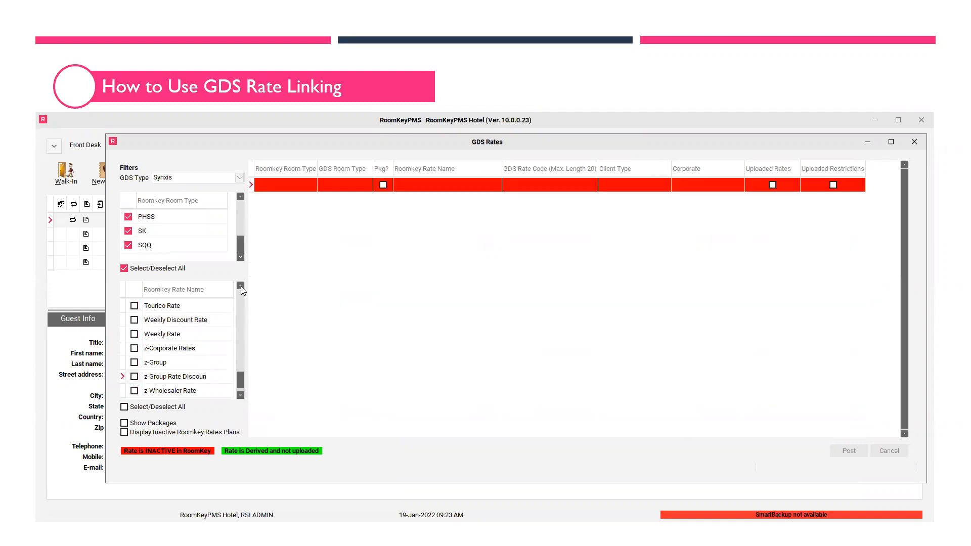
pyautogui.click(241, 286)
pyautogui.click(241, 286)
pyautogui.click(241, 286)
pyautogui.click(241, 286)
pyautogui.click(241, 286)
pyautogui.click(240, 286)
pyautogui.click(241, 286)
pyautogui.click(240, 286)
pyautogui.click(240, 286)
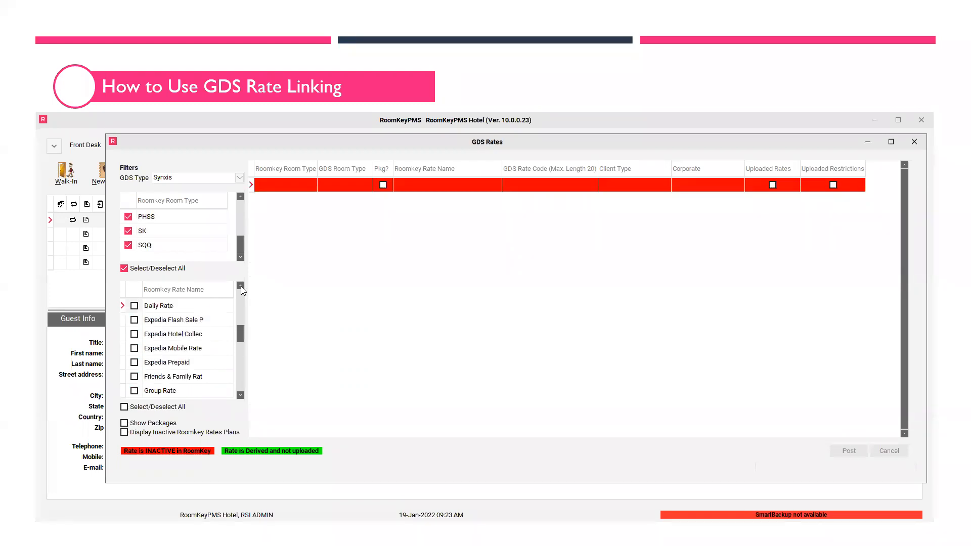
pyautogui.click(135, 348)
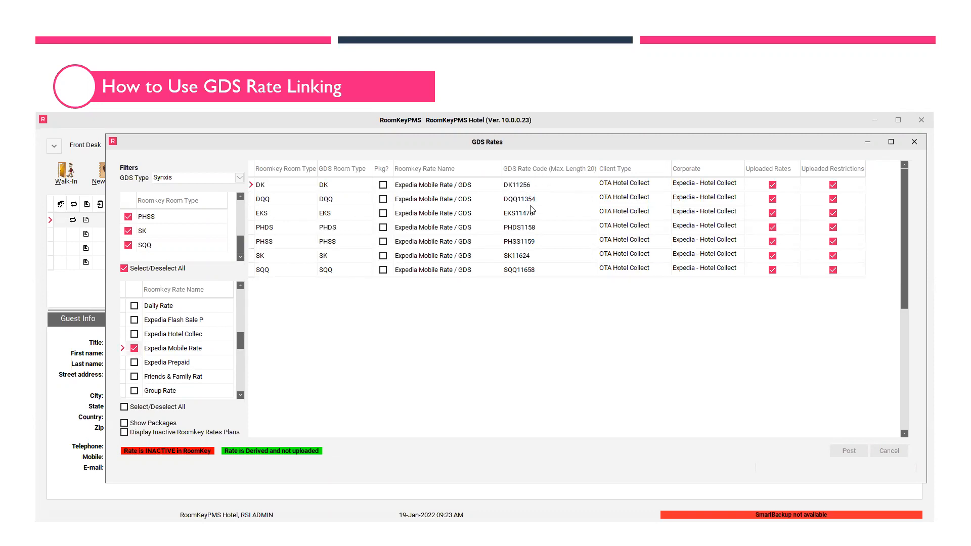
# Re-enter PHDS1158 as the GDS rate code of the Expedia Mobile Rate for room type PHDS
pyautogui.click(533, 231)
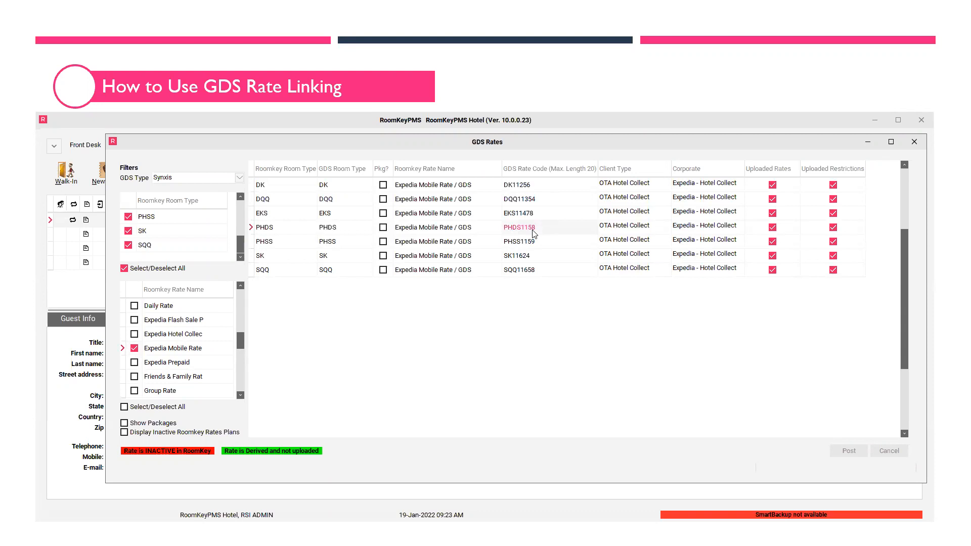
pyautogui.click(533, 229)
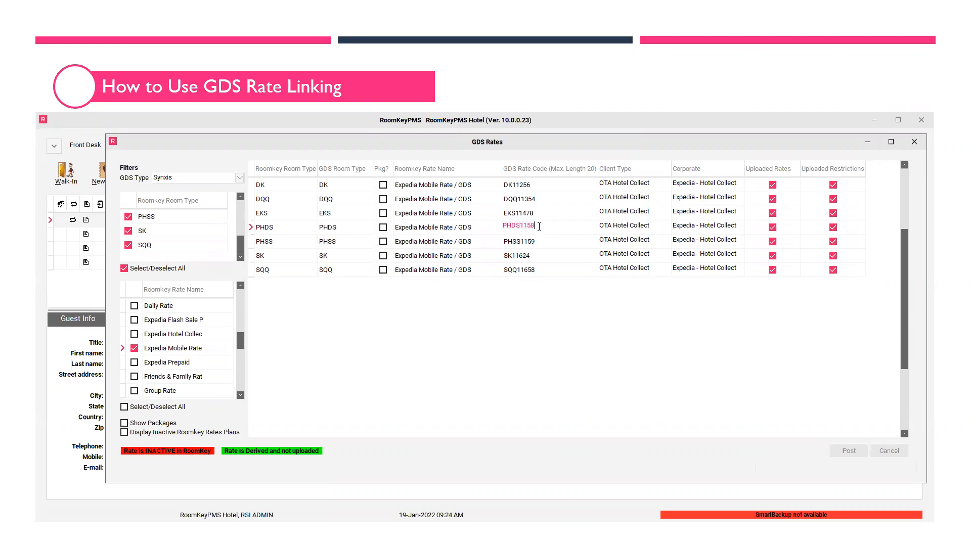
pyautogui.press('BackSpace')
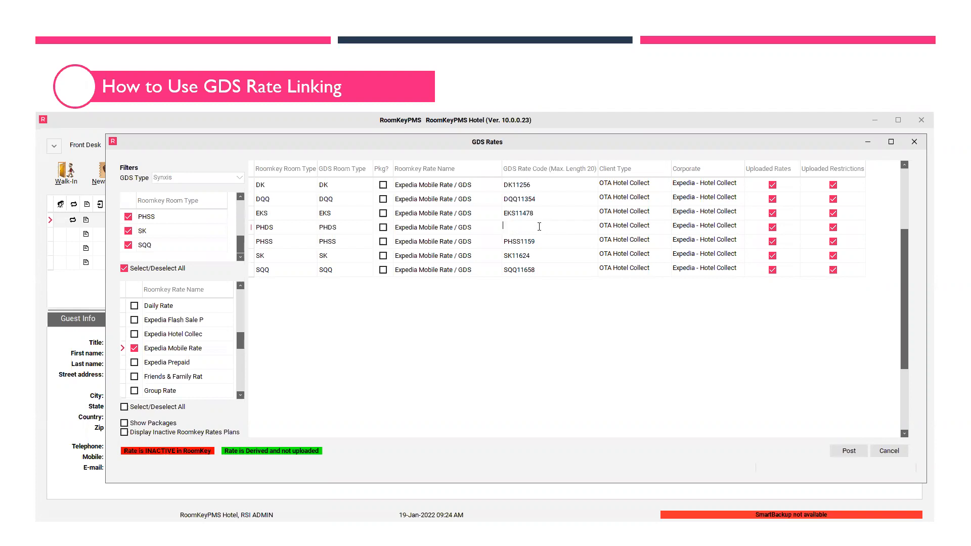
pyautogui.write('PHDS1158')
pyautogui.click(543, 244)
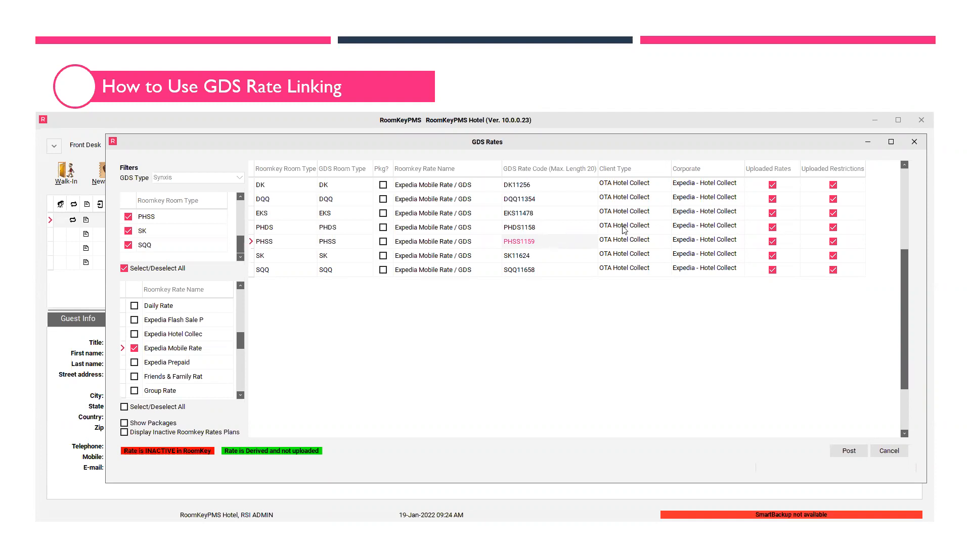
# Set the client type of the PHDS Expedia Mobile Rate to OTA Hotel Collect
pyautogui.click(647, 229)
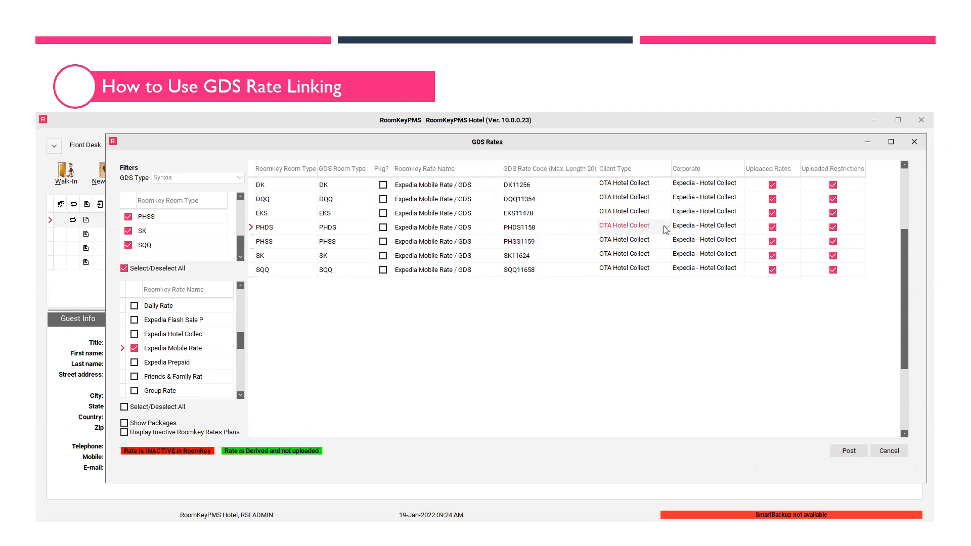
pyautogui.click(667, 229)
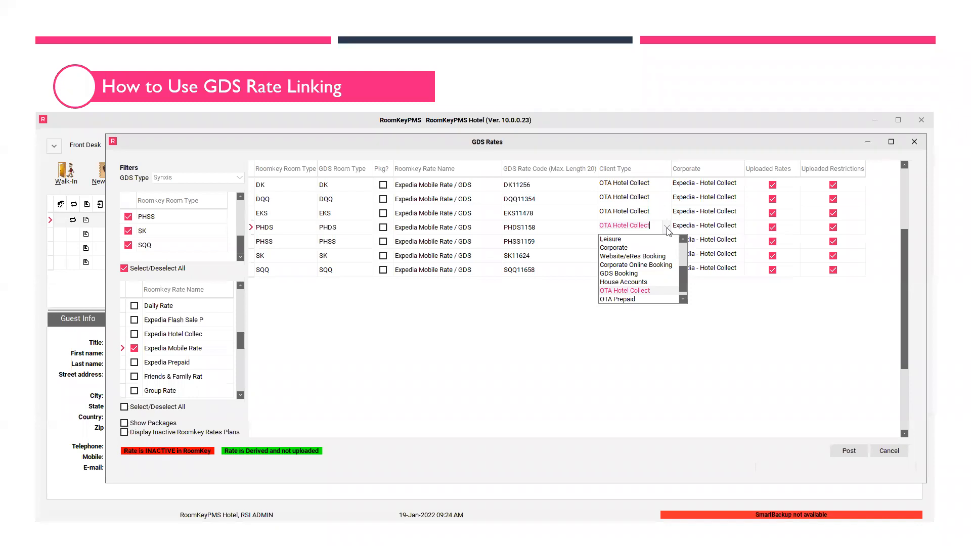
pyautogui.click(644, 292)
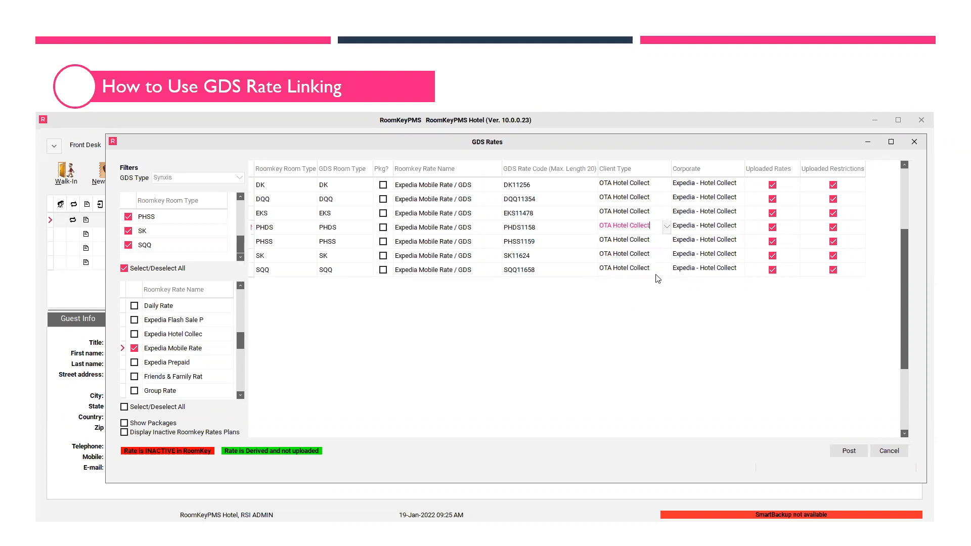
# Set the corporate account of the PHDS Expedia Mobile Rate to Expedia - Hotel Collect and post the GDS rates
pyautogui.click(716, 228)
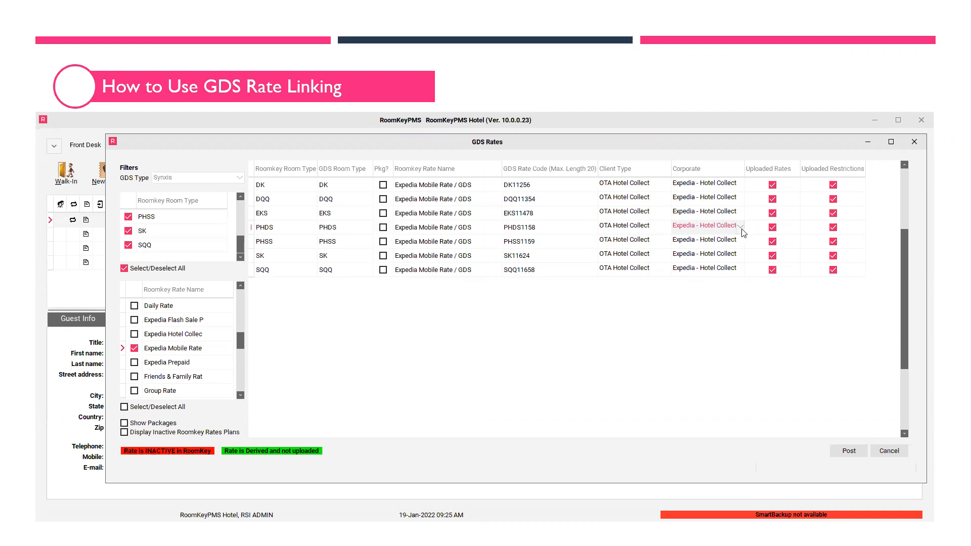
pyautogui.click(740, 227)
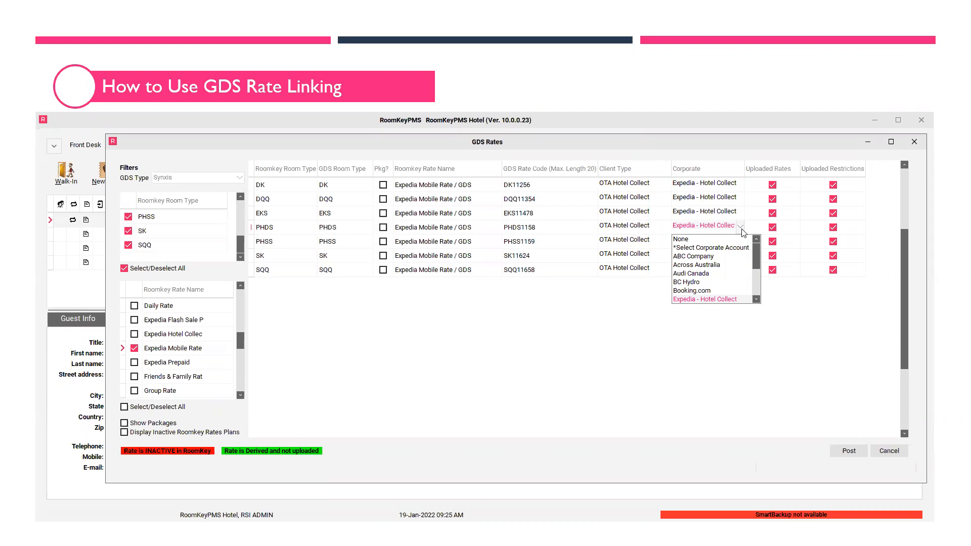
pyautogui.click(724, 299)
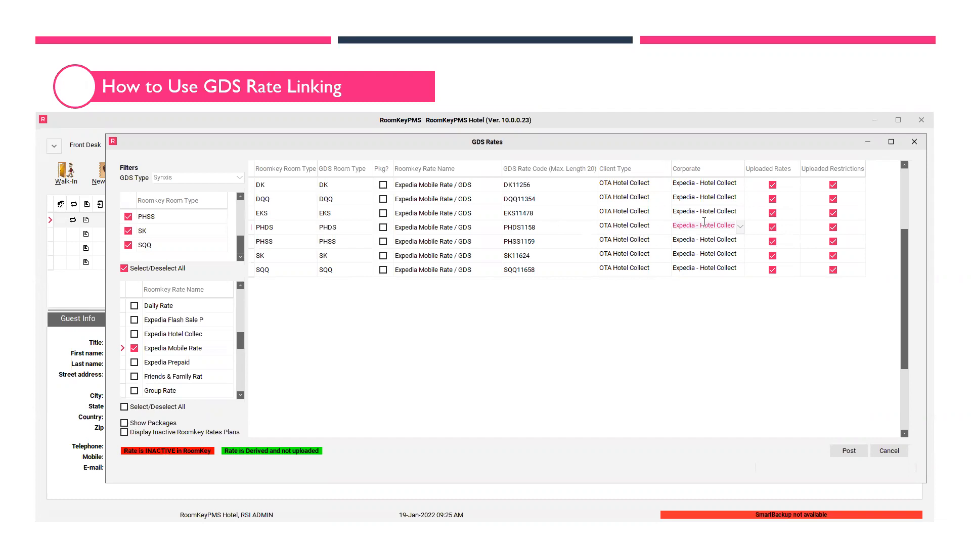
pyautogui.click(854, 451)
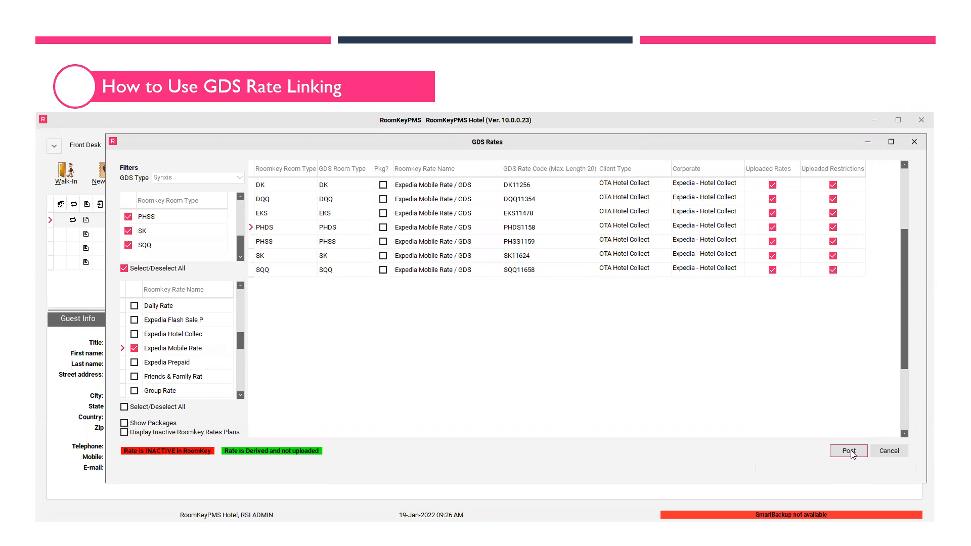
pyautogui.click(898, 451)
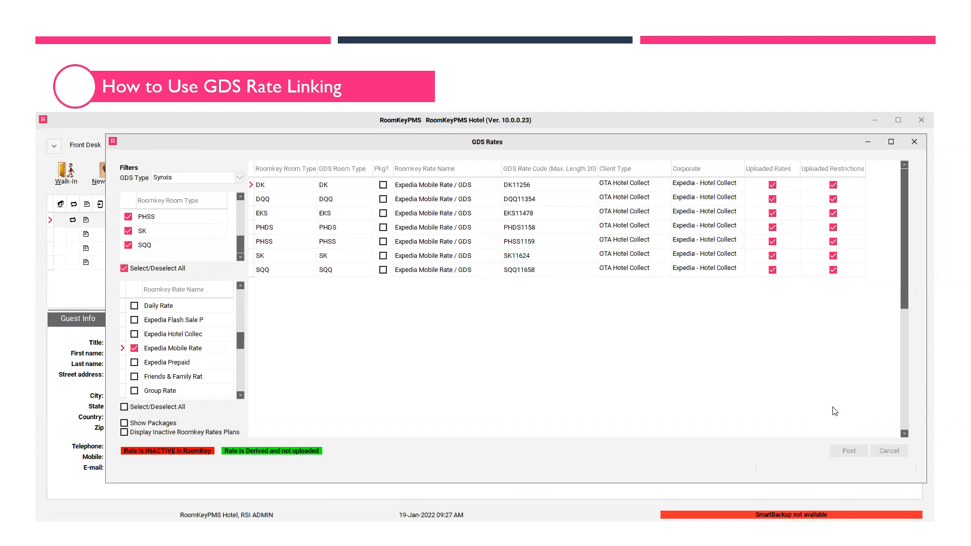
# Turn off uploaded rates for the Expedia Mobile Rate on all seven room types, DK through SQQ, and post the change
pyautogui.click(773, 185)
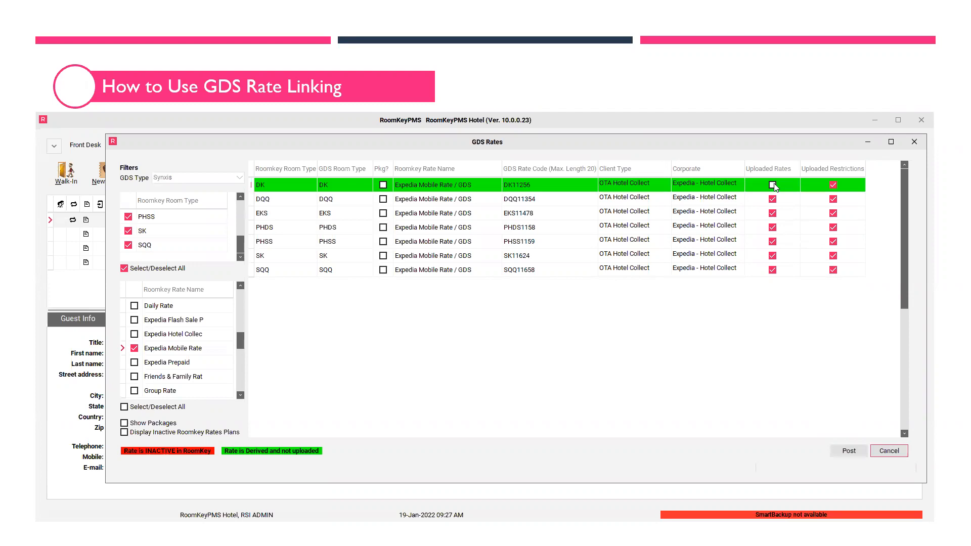
pyautogui.click(773, 199)
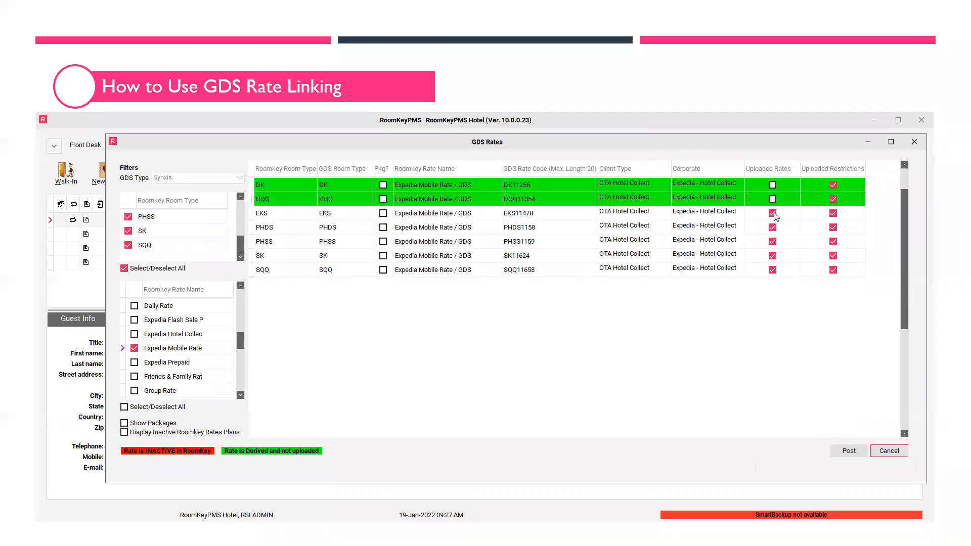
pyautogui.click(772, 214)
pyautogui.click(774, 228)
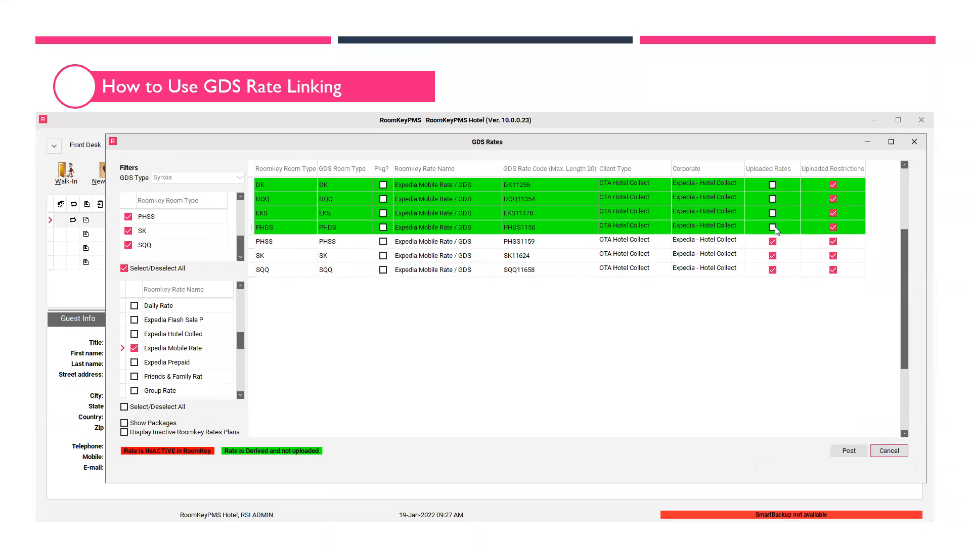
pyautogui.click(773, 243)
pyautogui.click(774, 256)
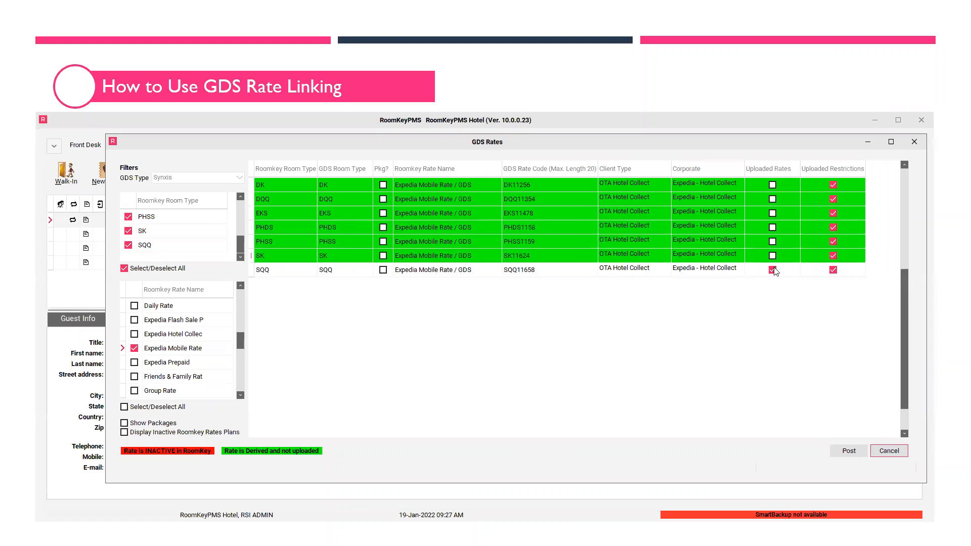
pyautogui.click(773, 270)
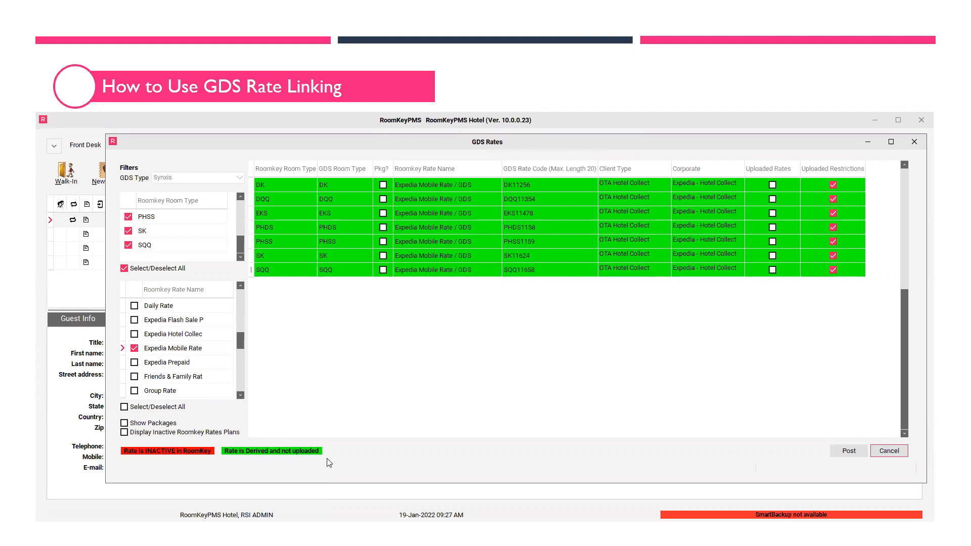
pyautogui.click(849, 451)
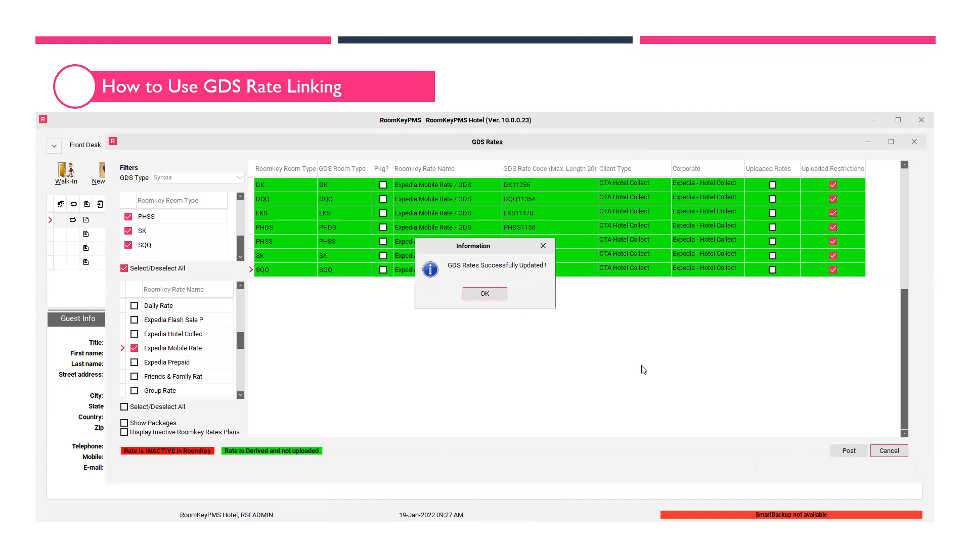
pyautogui.click(484, 294)
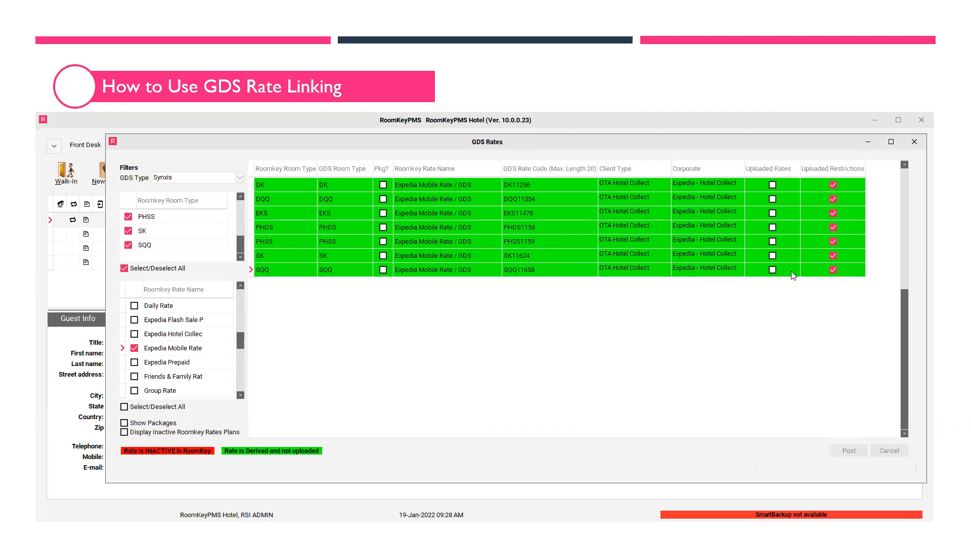
# Turn uploaded rates back on for the Expedia Mobile Rate on all seven room types and post the change
pyautogui.click(773, 271)
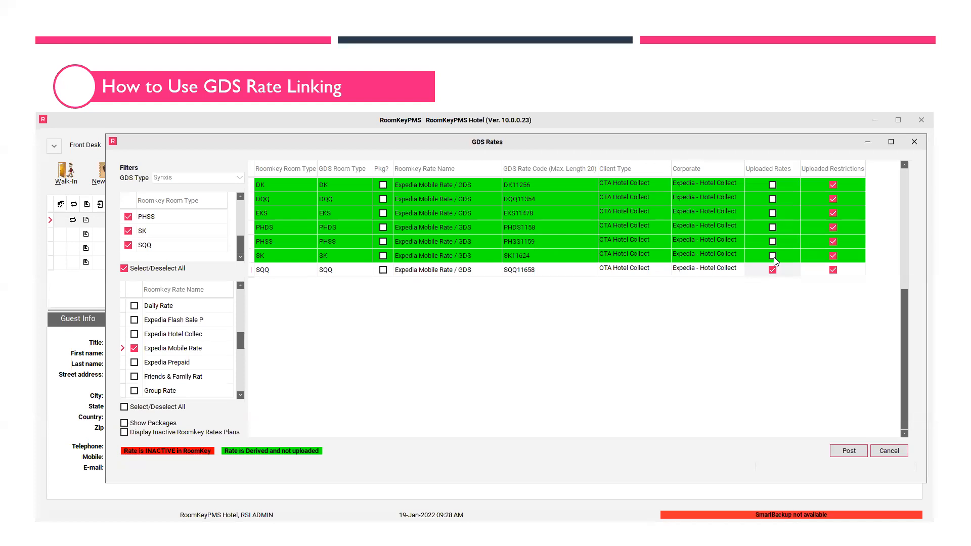
pyautogui.click(773, 257)
pyautogui.click(774, 241)
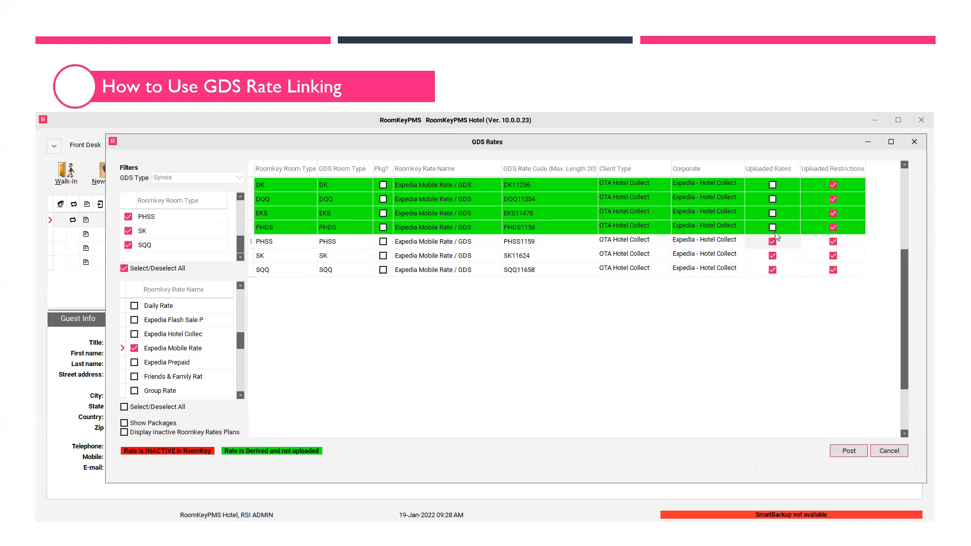
pyautogui.click(773, 227)
pyautogui.click(773, 213)
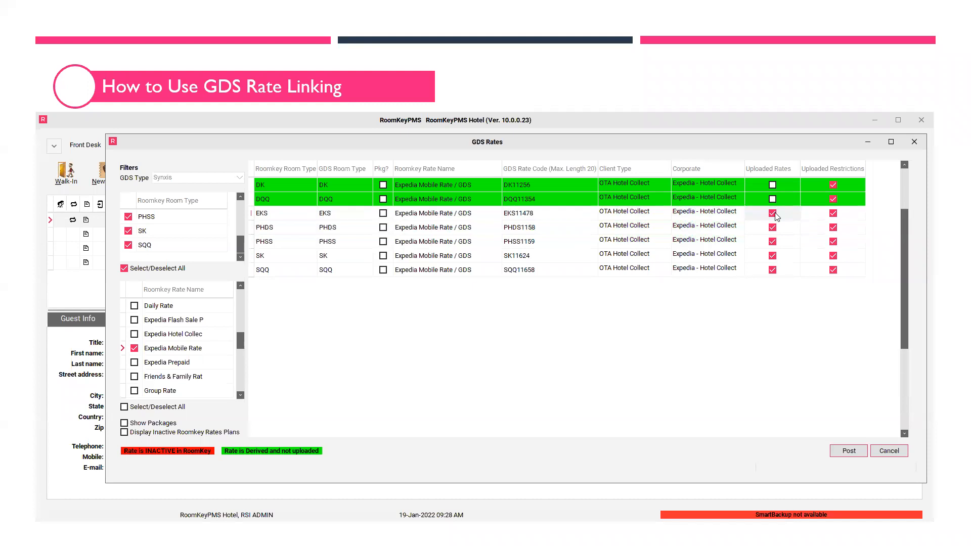
pyautogui.click(774, 200)
pyautogui.click(773, 186)
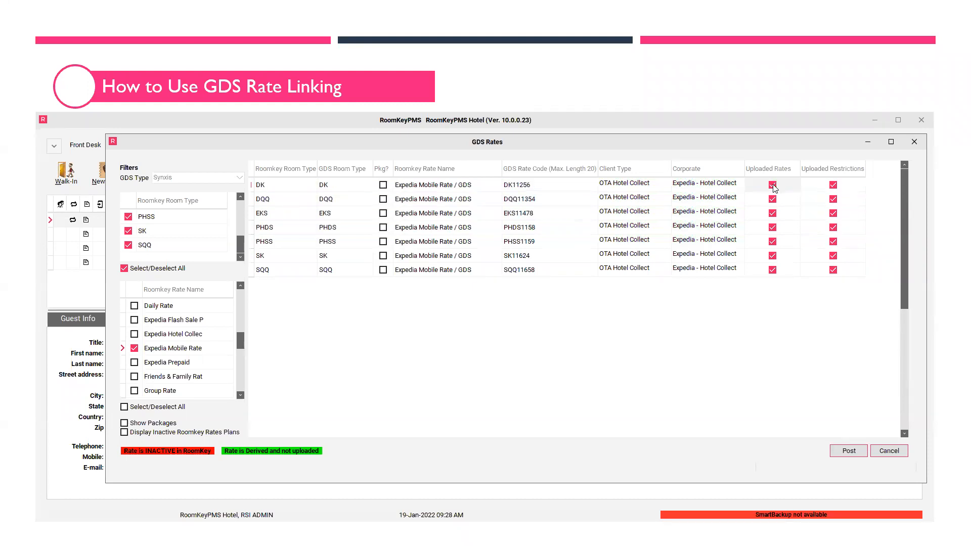
pyautogui.click(853, 451)
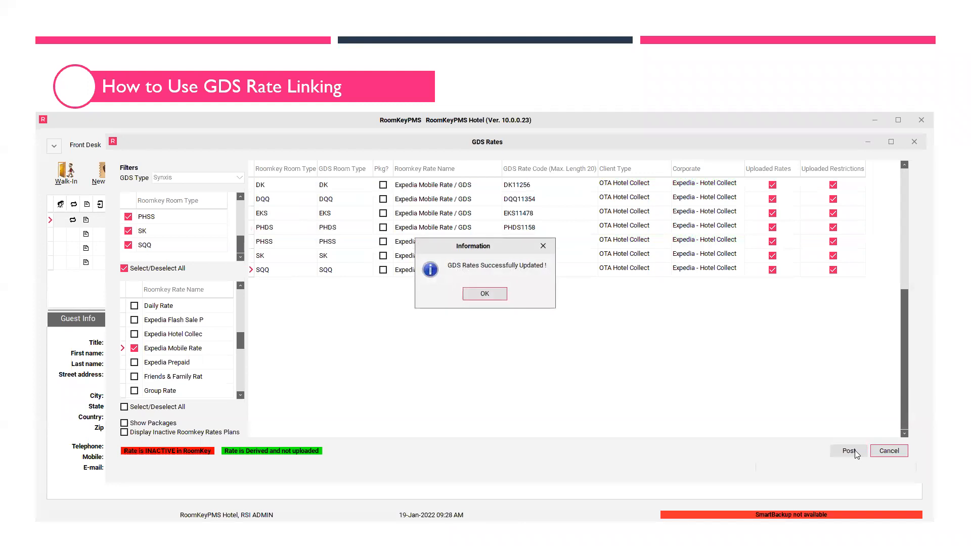
pyautogui.click(489, 299)
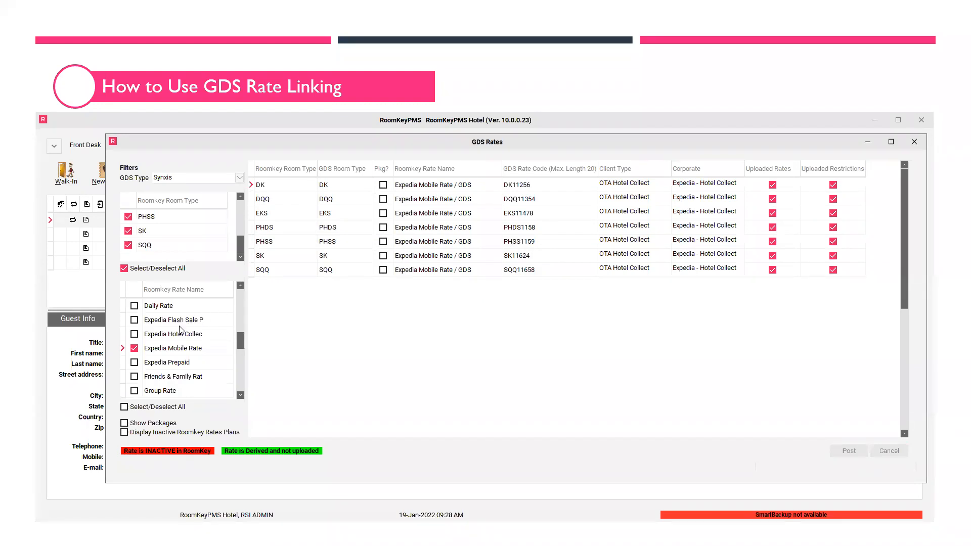
# Remove the Expedia Mobile Rate from the rate filter and show the packages instead
pyautogui.click(135, 348)
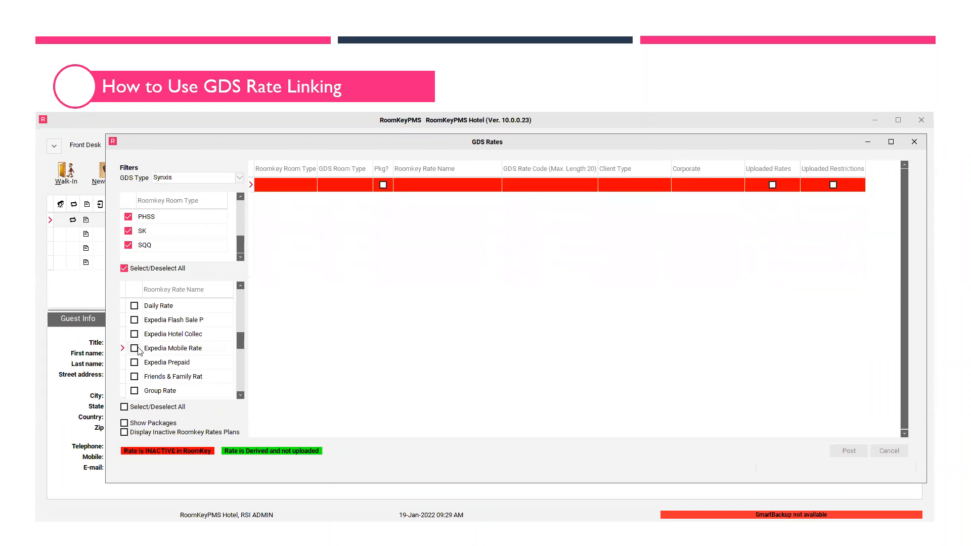
pyautogui.click(124, 423)
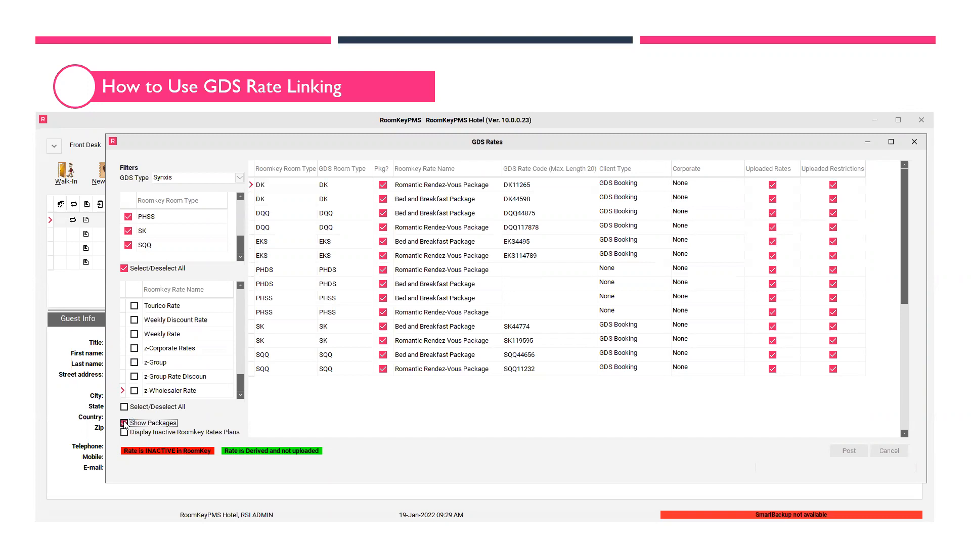
pyautogui.click(125, 423)
# Add the Tourico Rate and Weekly Discount Rate to the filter, look through their rows, and deselect both rates again
pyautogui.click(134, 320)
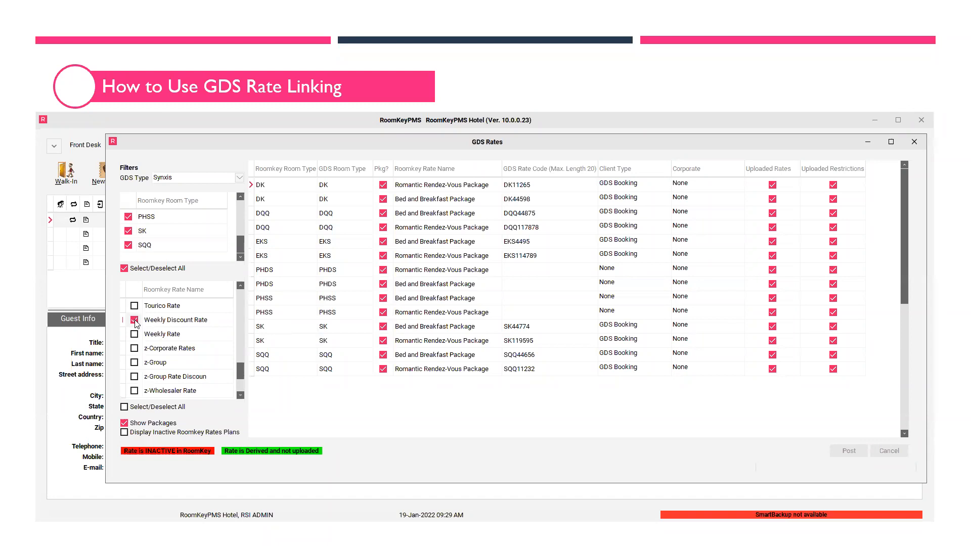
pyautogui.click(134, 334)
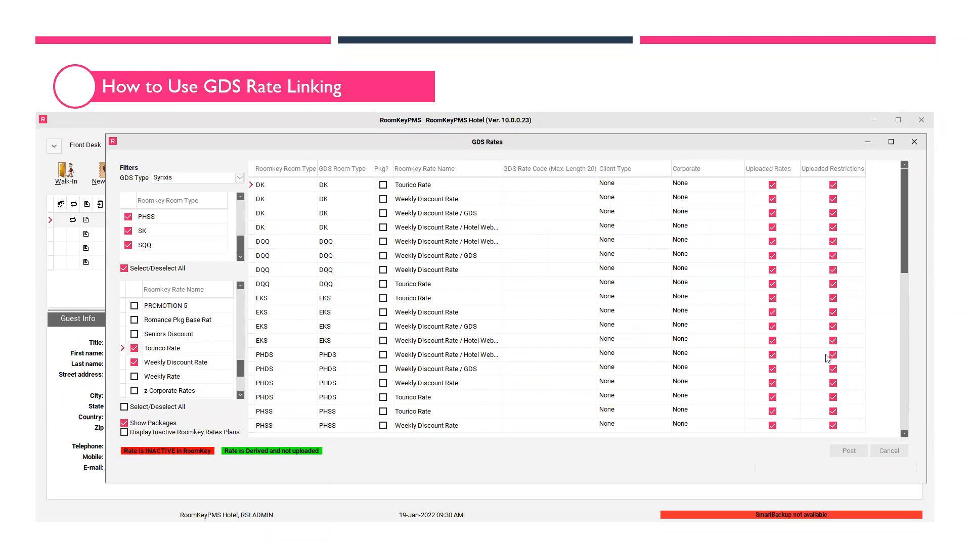
pyautogui.click(904, 433)
pyautogui.moveTo(904, 434); pyautogui.dragTo(903, 208)
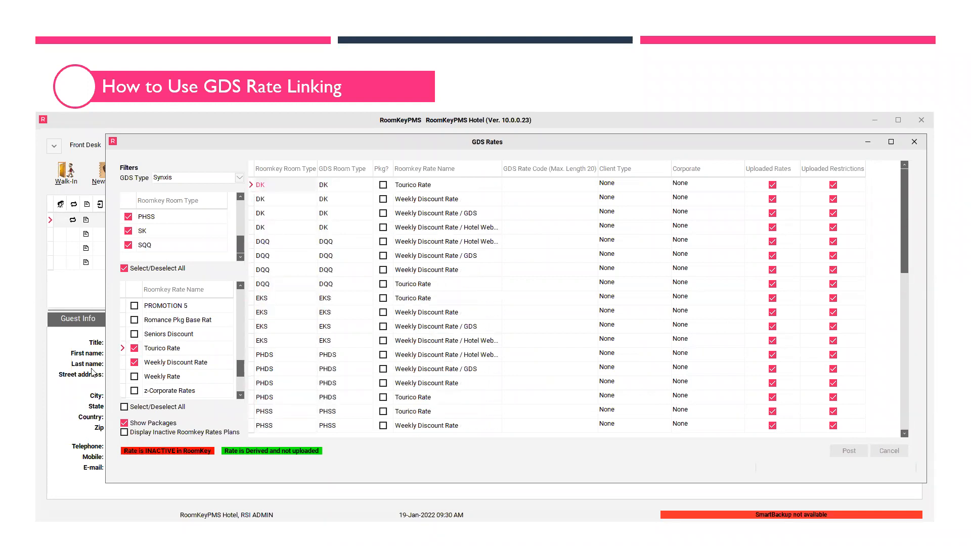
pyautogui.click(135, 348)
pyautogui.click(134, 362)
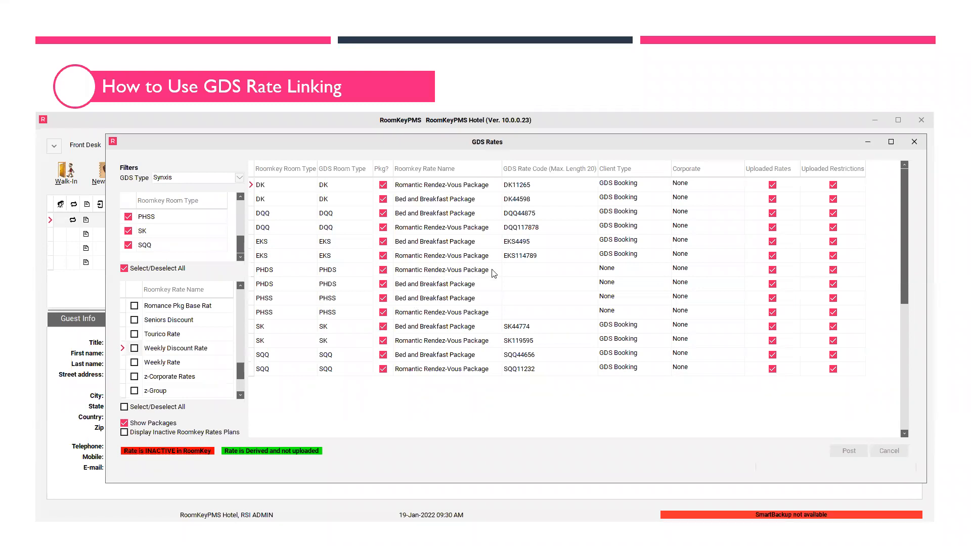
# Enter PHDS1159 as the GDS rate code of the Romantic Rendez-Vous Package for room type PHDS
pyautogui.click(519, 275)
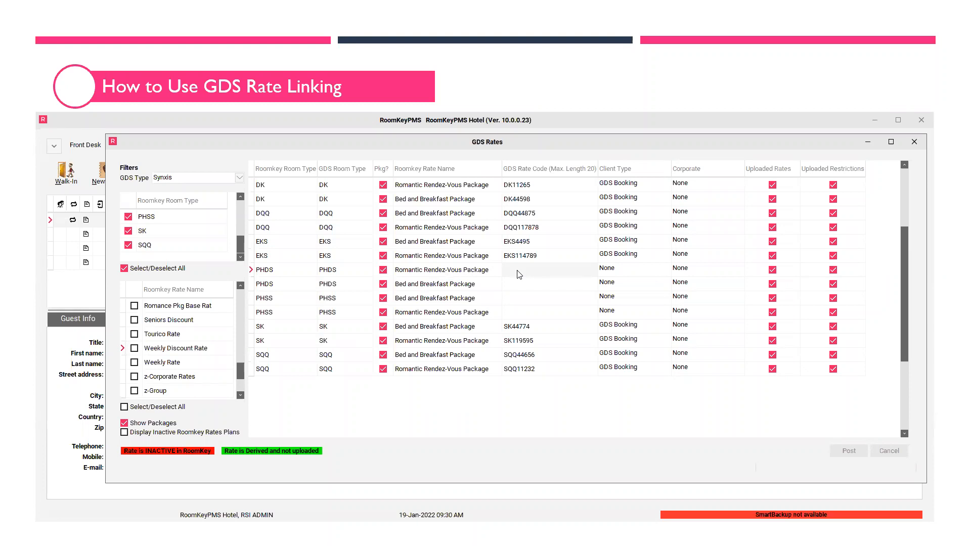
pyautogui.click(519, 273)
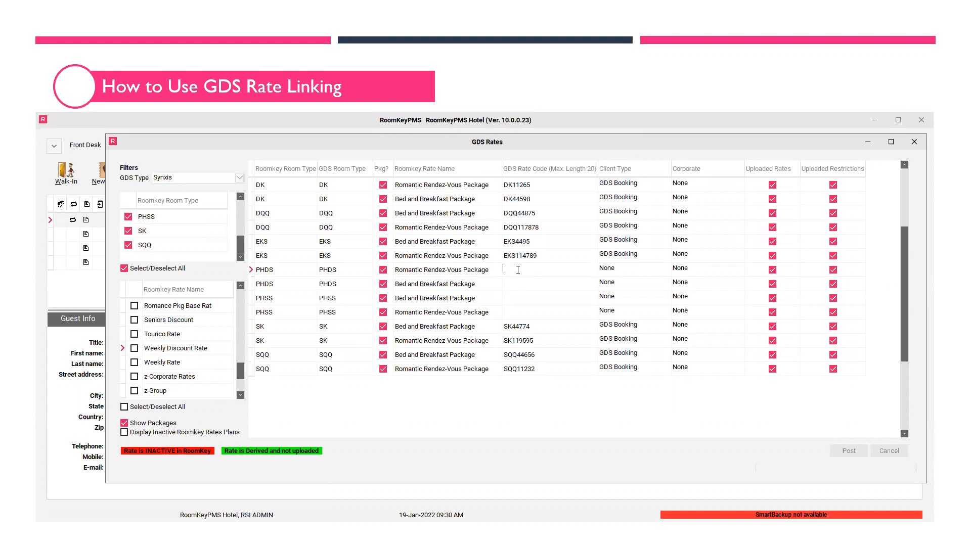
pyautogui.write('PHDS')
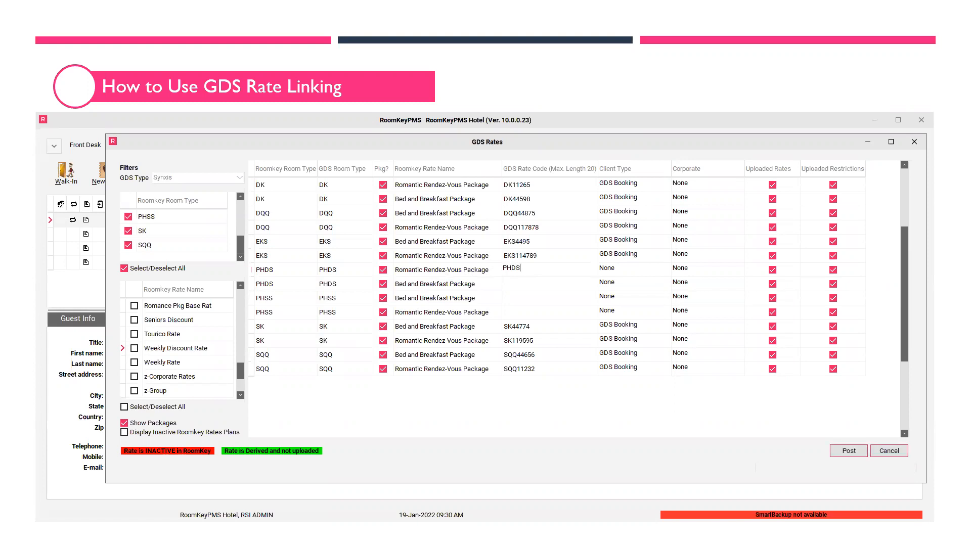
pyautogui.write('4459')
pyautogui.press('BackSpace')
pyautogui.press('BackSpace')
pyautogui.press('BackSpace')
pyautogui.press('BackSpace')
pyautogui.write('1159')
pyautogui.press('Return')
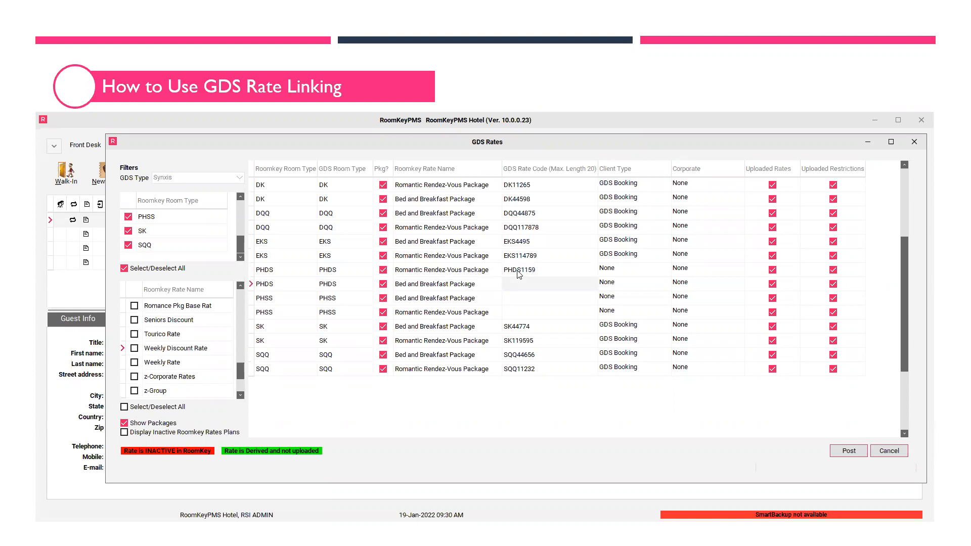
# Enter PHDS4478 as the GDS rate code of the Bed and Breakfast Package for room type PHDS
pyautogui.click(520, 281)
pyautogui.write('PHDS')
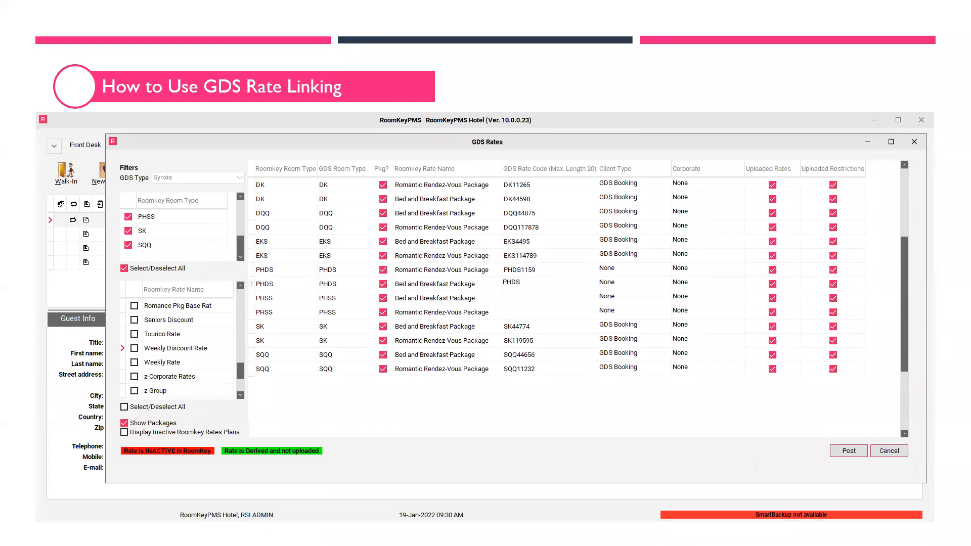
pyautogui.write('4478')
pyautogui.press('Down')
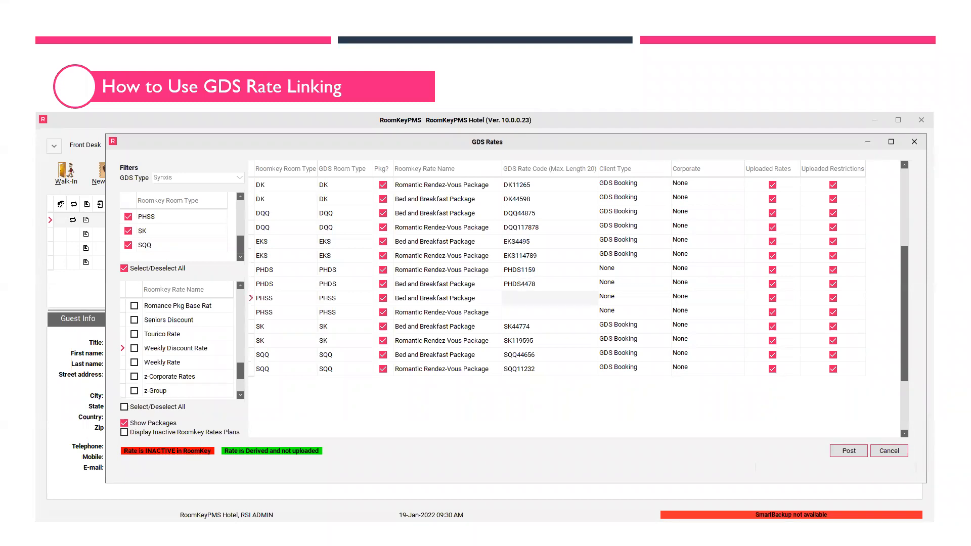
# For room type PHSS, enter GDS rate code PHSS1179 for the Bed and Breakfast Package and PHSS4425 for the Romantic Rendez-Vous Package
pyautogui.click(523, 294)
pyautogui.write('PHSS')
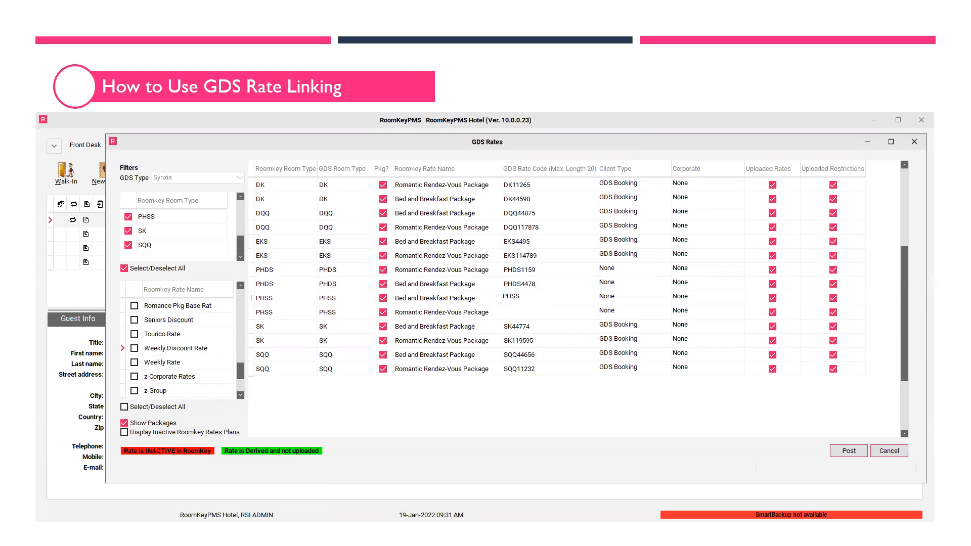
pyautogui.write('1179')
pyautogui.press('Return')
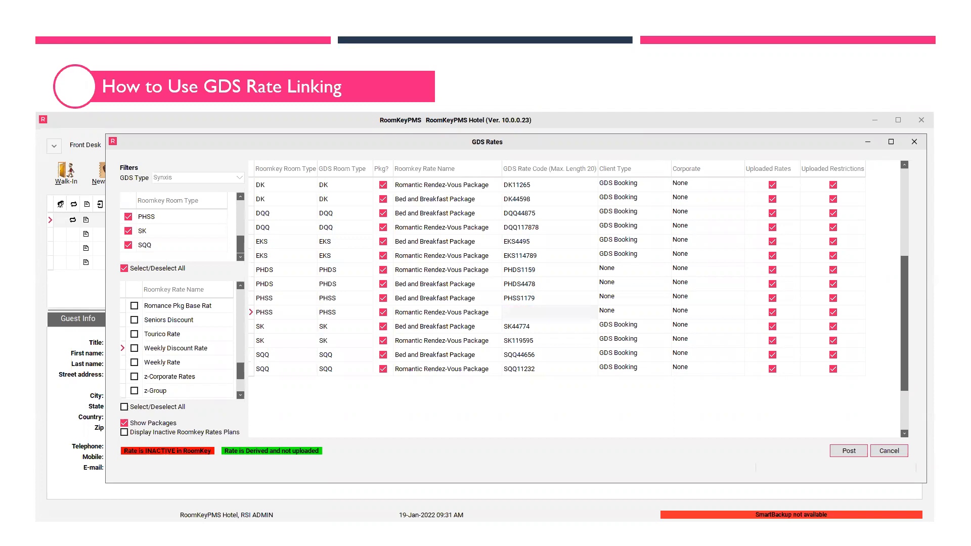
pyautogui.write('PHSS4425')
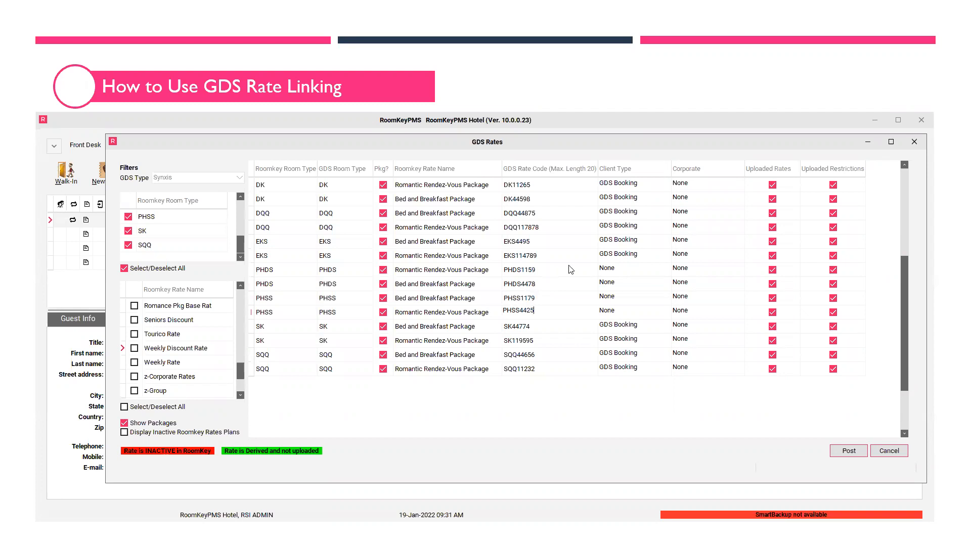
# Set the client type to GDS Booking for both PHDS packages, Romantic Rendez-Vous and Bed and Breakfast
pyautogui.click(627, 268)
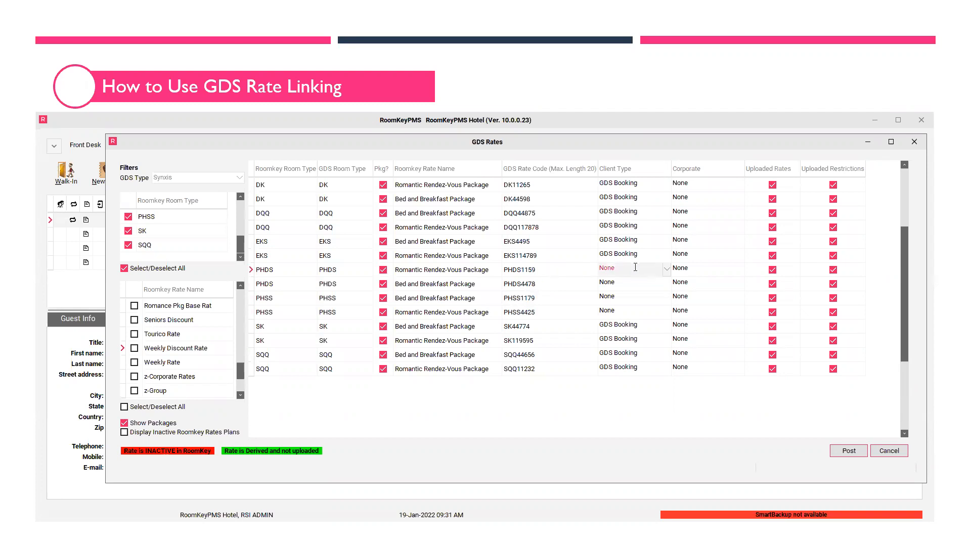
pyautogui.click(667, 269)
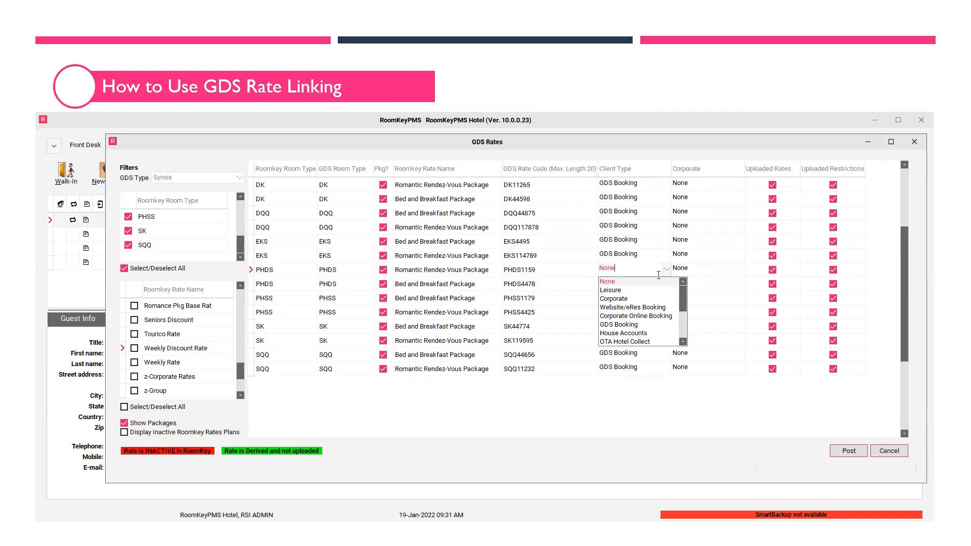
pyautogui.click(622, 325)
pyautogui.click(651, 284)
pyautogui.click(666, 285)
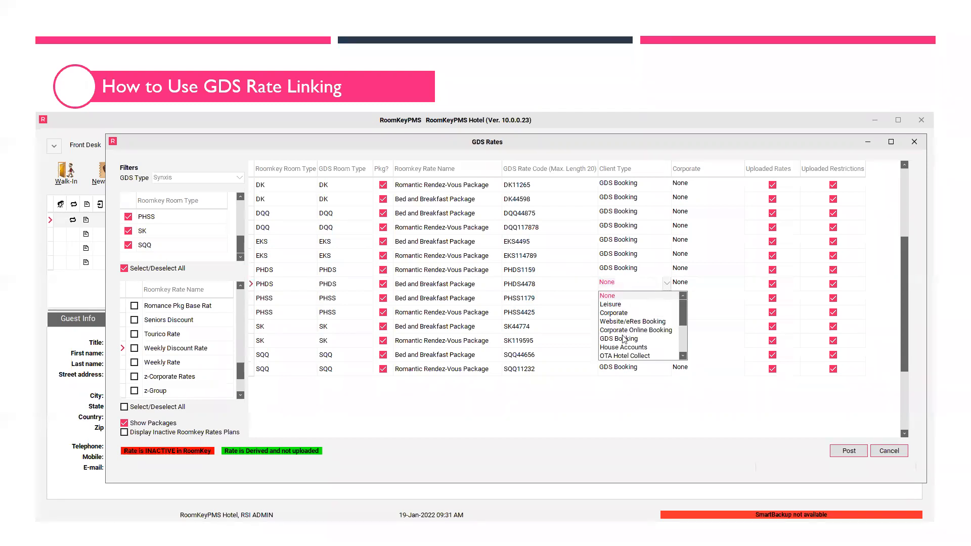
pyautogui.click(626, 338)
# Set the client type to GDS Booking for the Bed and Breakfast and Romantic Rendez-Vous Packages of room type PHSS
pyautogui.click(649, 297)
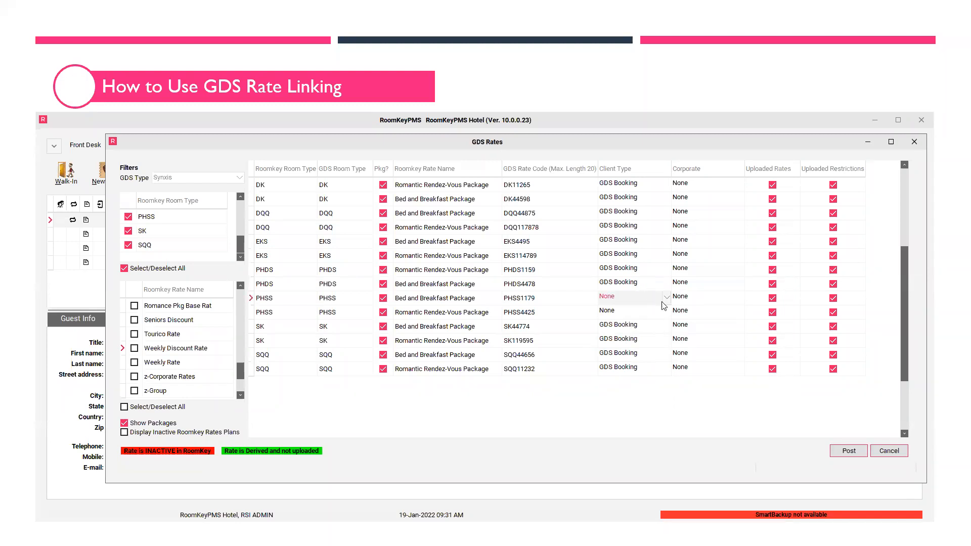
pyautogui.click(666, 298)
pyautogui.click(629, 353)
pyautogui.click(653, 312)
pyautogui.click(666, 312)
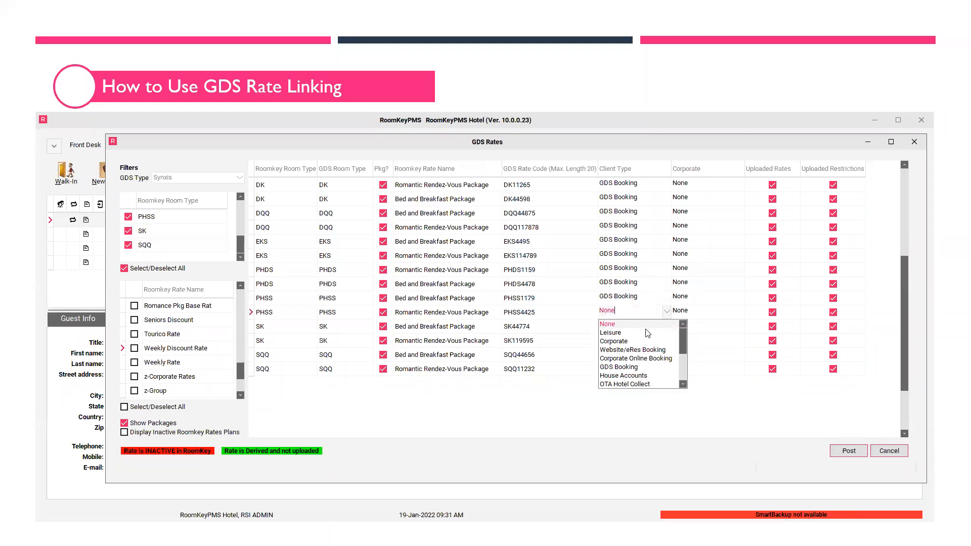
pyautogui.click(624, 367)
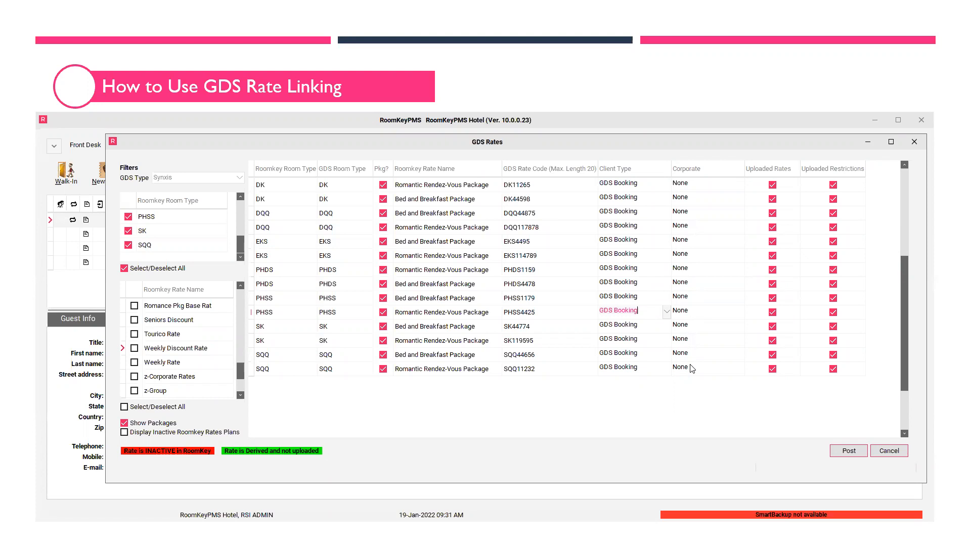
# Post the GDS rate links and close the GDS Rates window
pyautogui.click(845, 451)
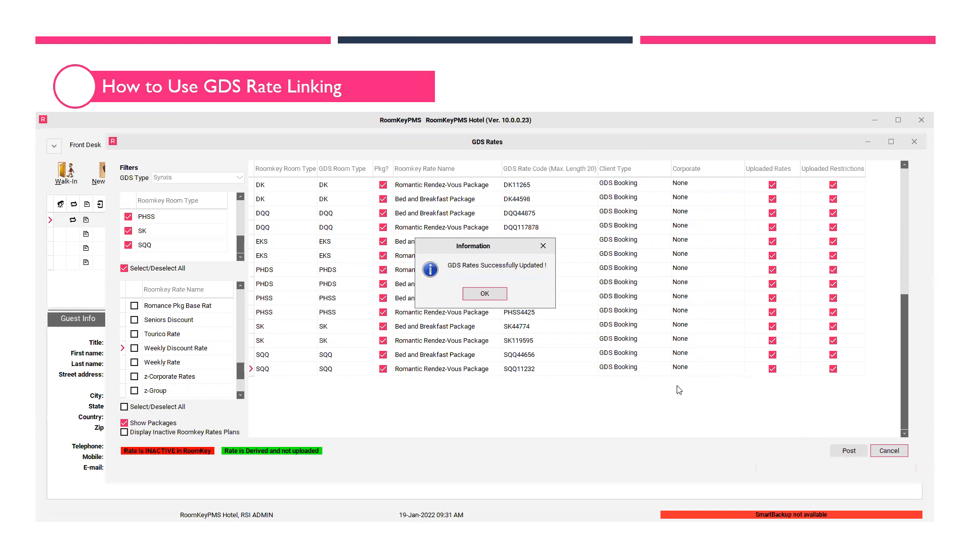
pyautogui.click(495, 294)
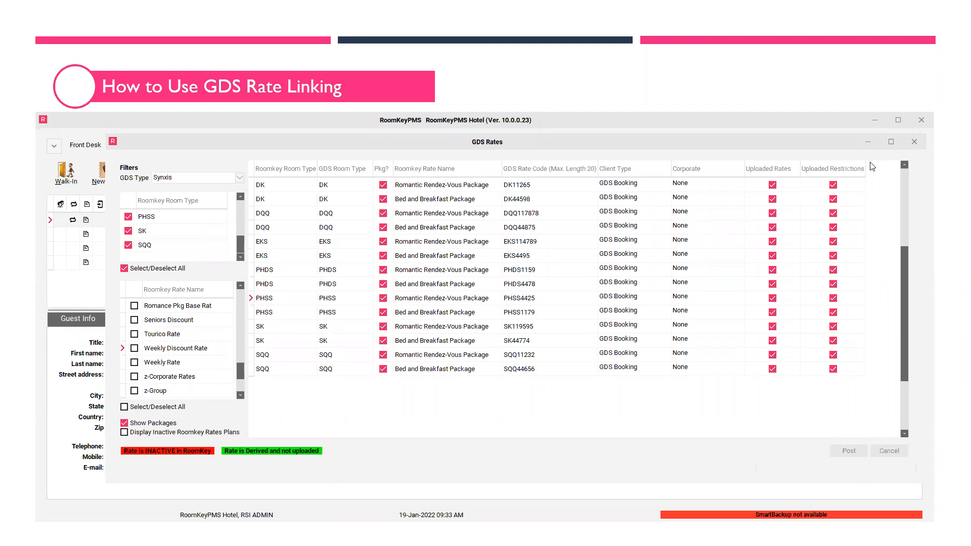
pyautogui.click(918, 145)
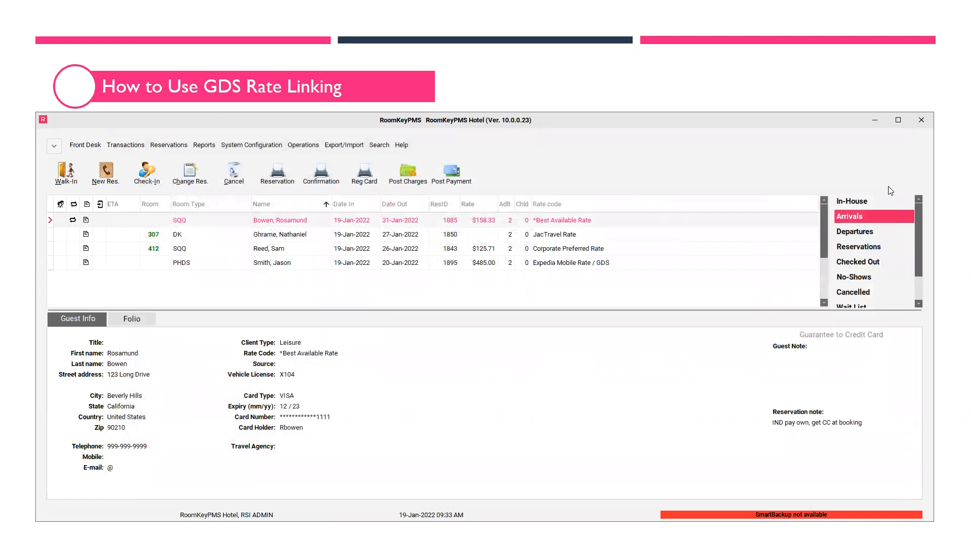
# Switch the front desk guest list from Arrivals to Reservations
pyautogui.click(871, 247)
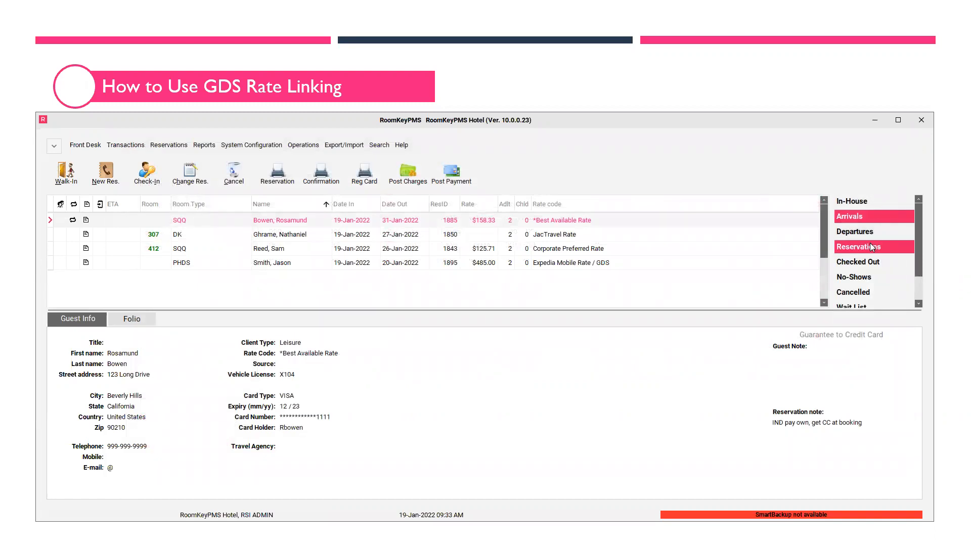